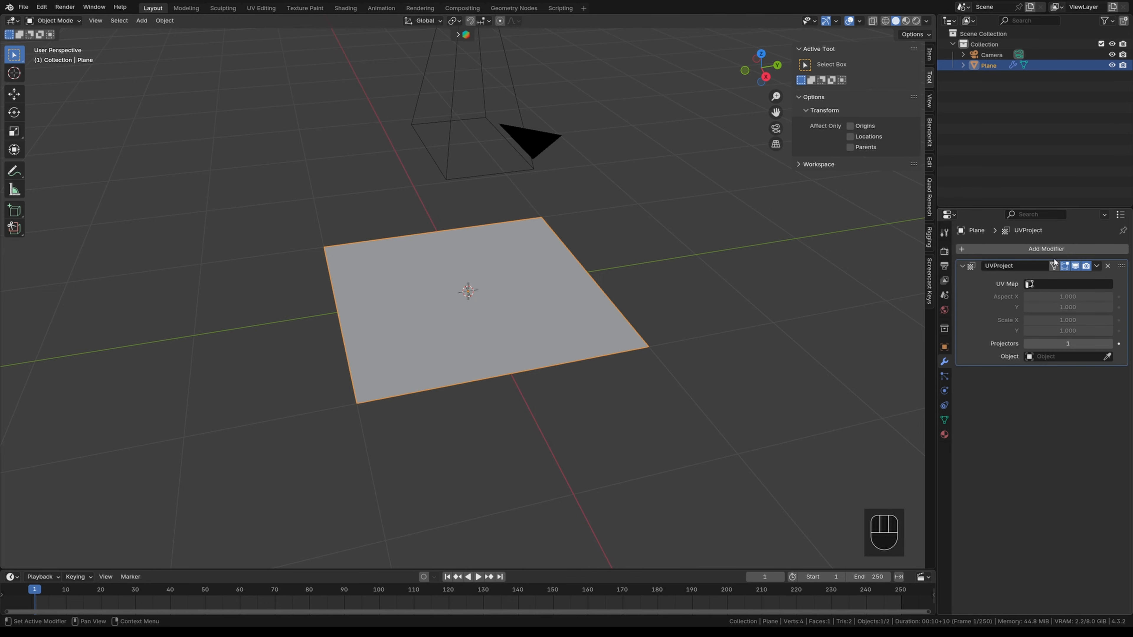
# - In the UV Project modifier, choose UVMap as the UV map and the Camera as the projector object
pyautogui.click(1056, 284)
pyautogui.click(979, 300)
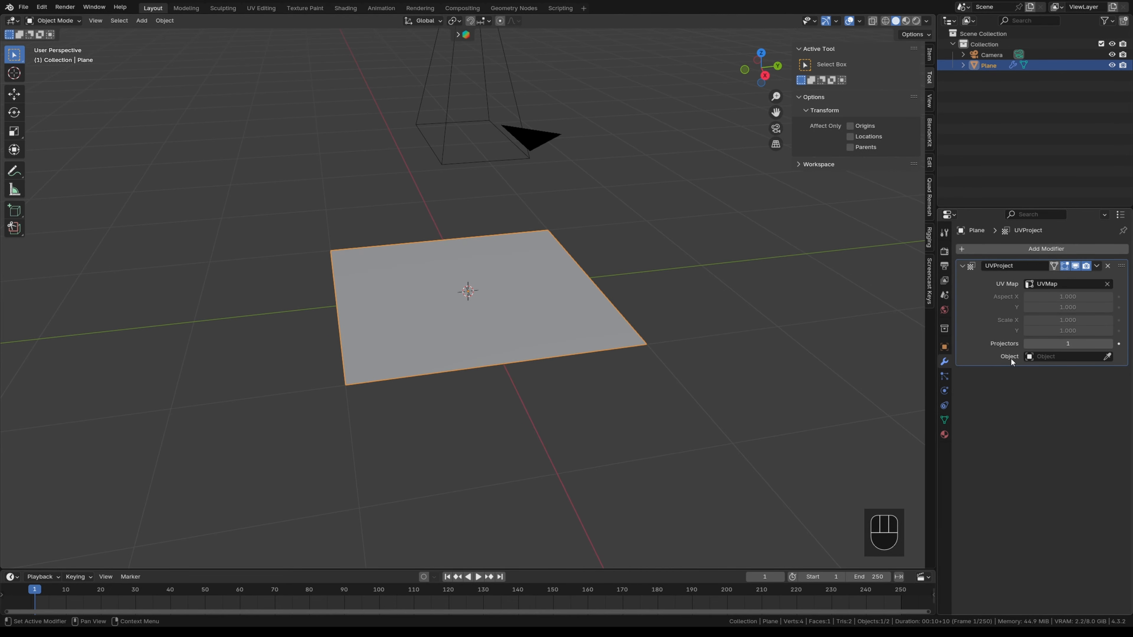
pyautogui.click(1061, 356)
pyautogui.click(1039, 372)
pyautogui.moveTo(548, 308); pyautogui.dragTo(571, 343, button='middle')
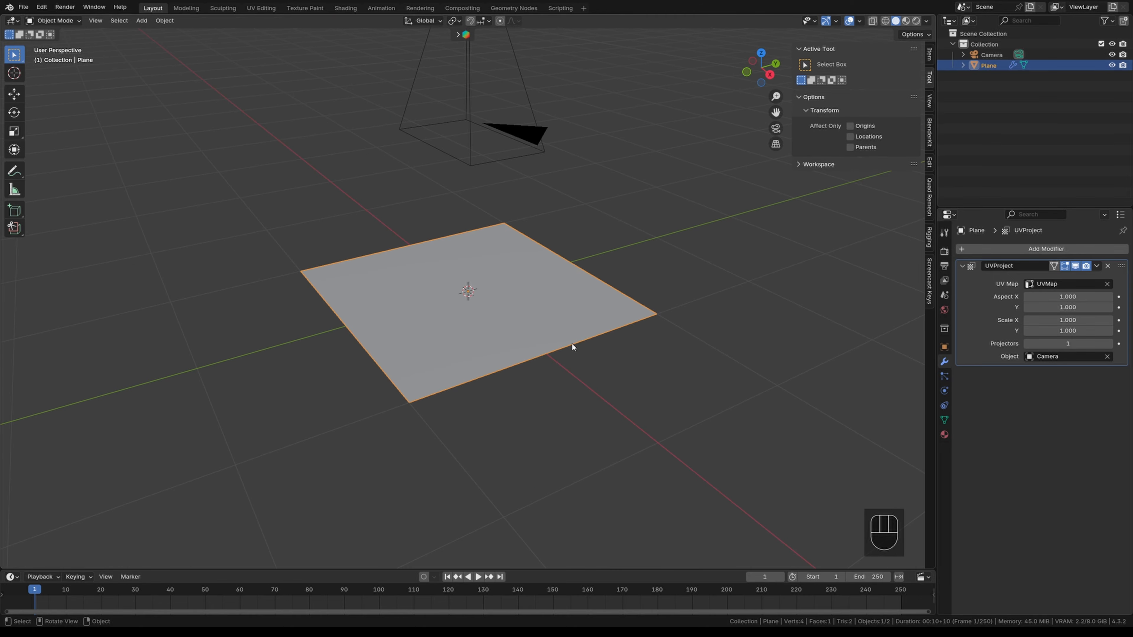
# - Show the 3D viewport in rendered shading and light the plane with the studio environment instead of the scene world
pyautogui.click(916, 21)
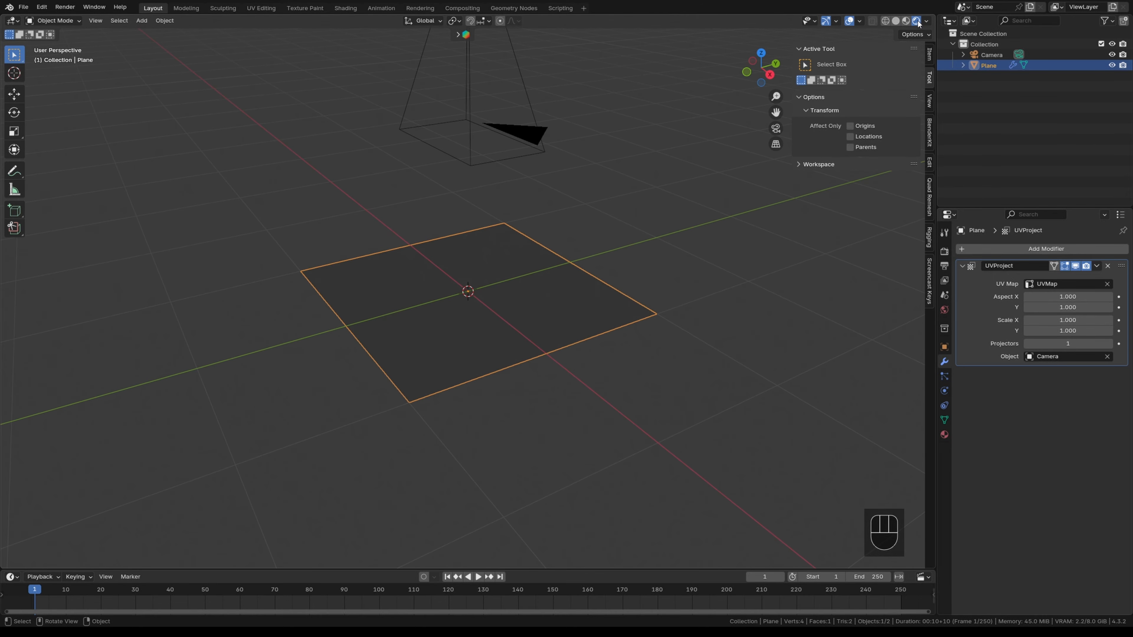
pyautogui.click(926, 21)
pyautogui.click(865, 84)
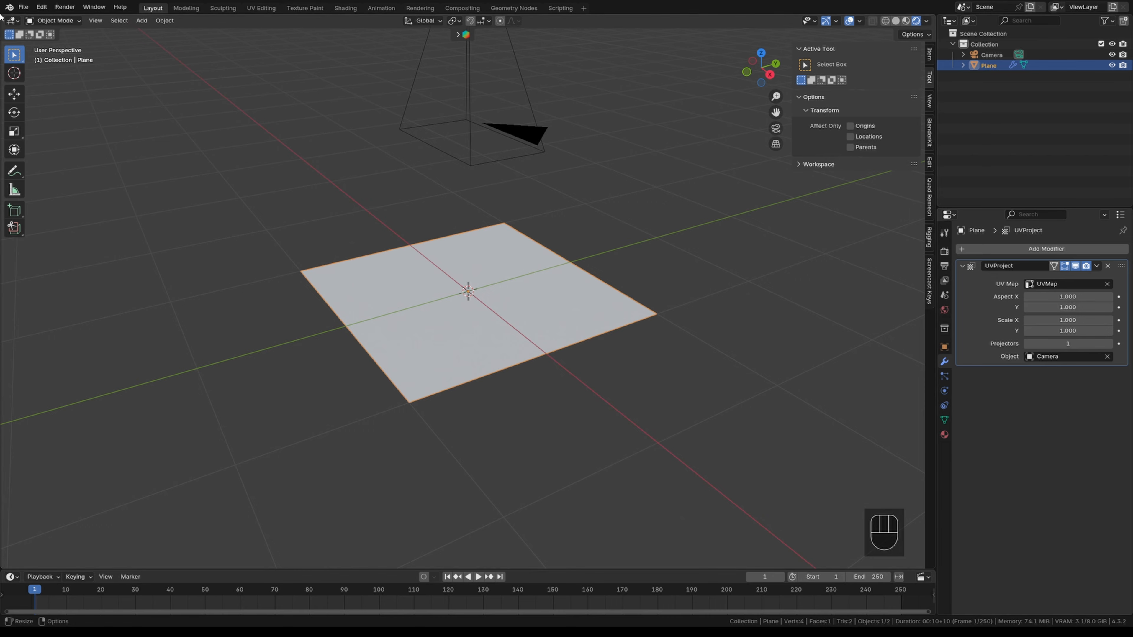
# - Split the 3D viewport, turn the new area into a UV Editor and put the plane in Edit Mode
pyautogui.moveTo(2, 16); pyautogui.dragTo(366, 53)
pyautogui.click(13, 21)
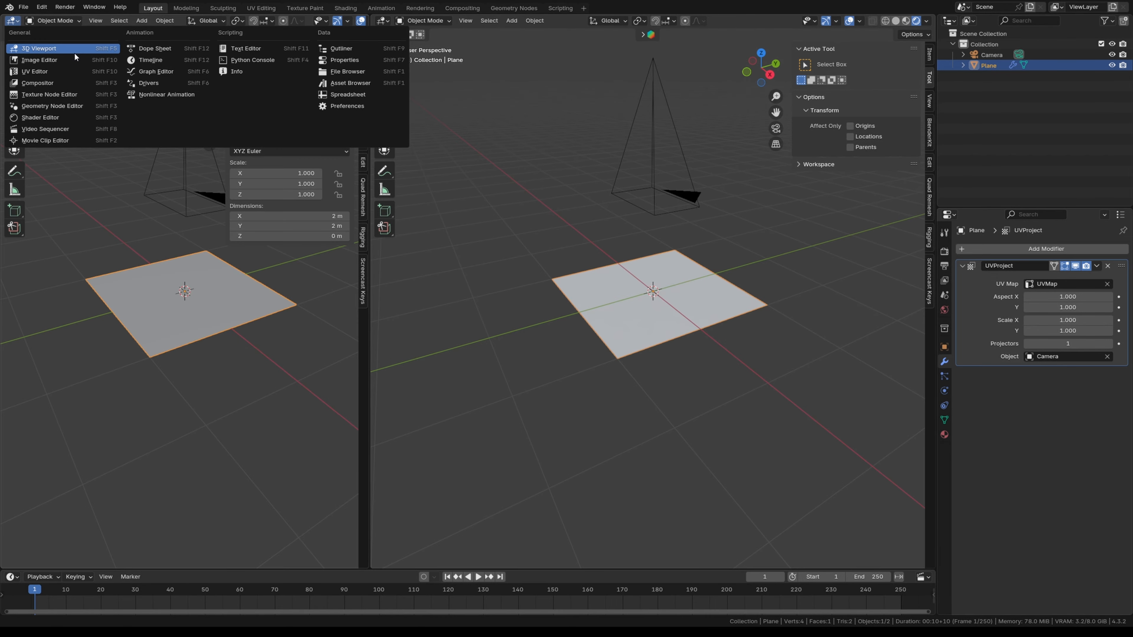
pyautogui.click(62, 73)
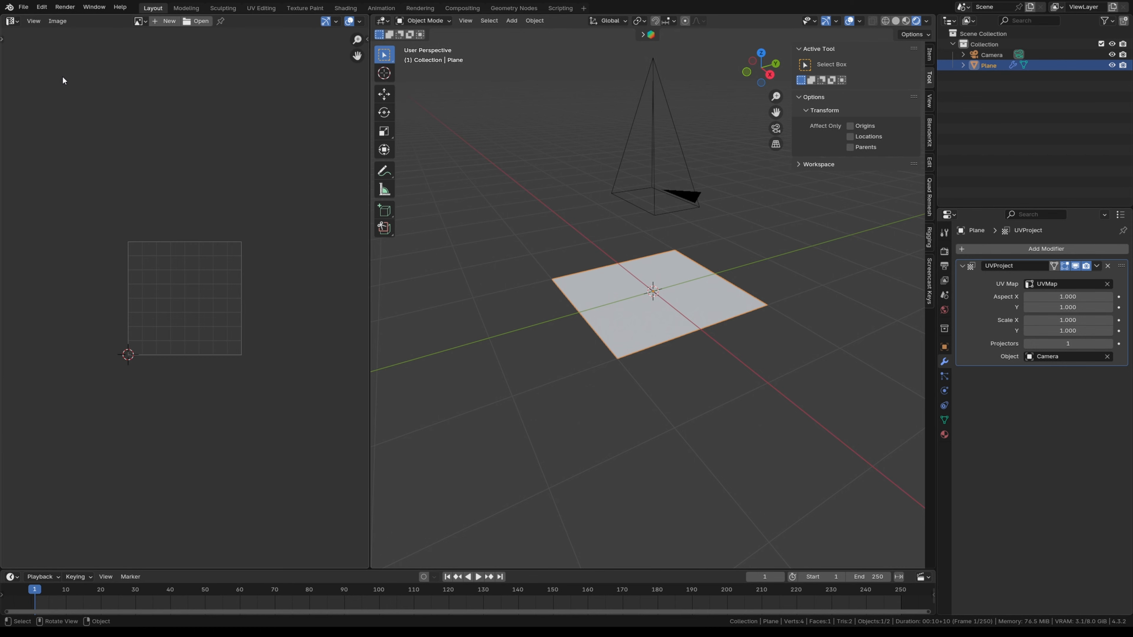
pyautogui.press('Tab')
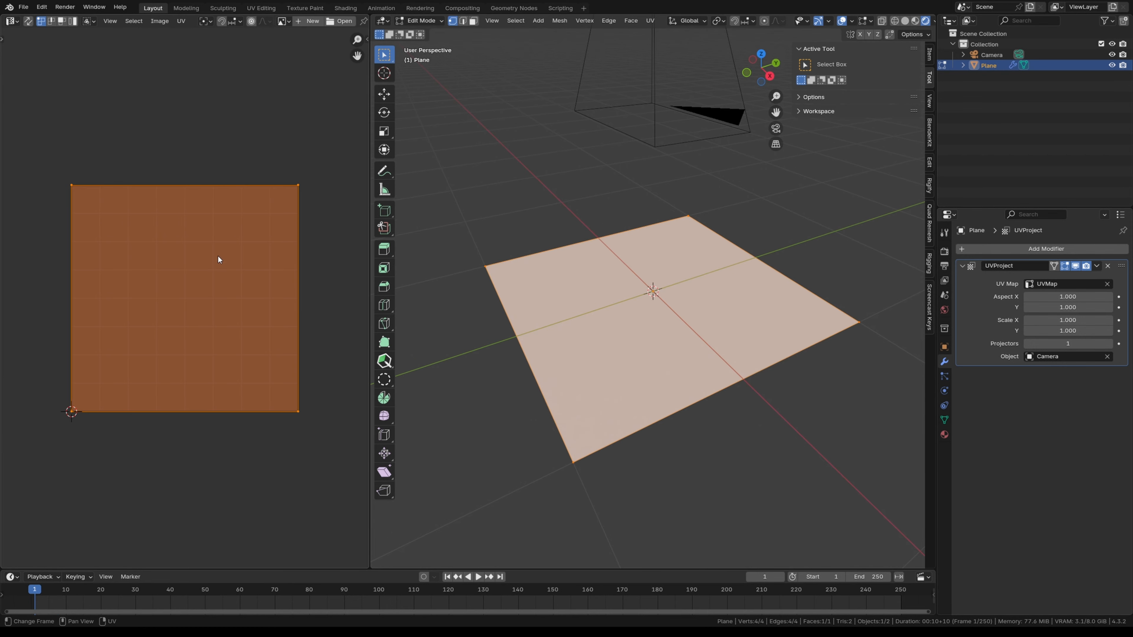
pyautogui.moveTo(624, 352); pyautogui.dragTo(683, 356, button='middle')
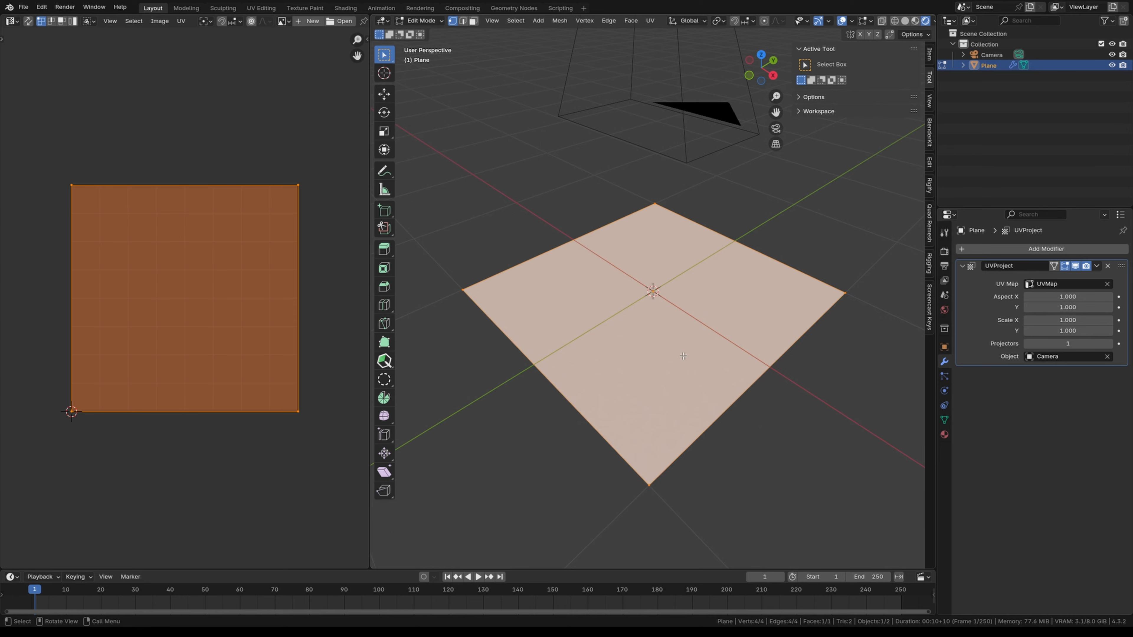
# - Create a new material for the plane and connect an Image Texture node's color output to the Base Color
pyautogui.click(945, 435)
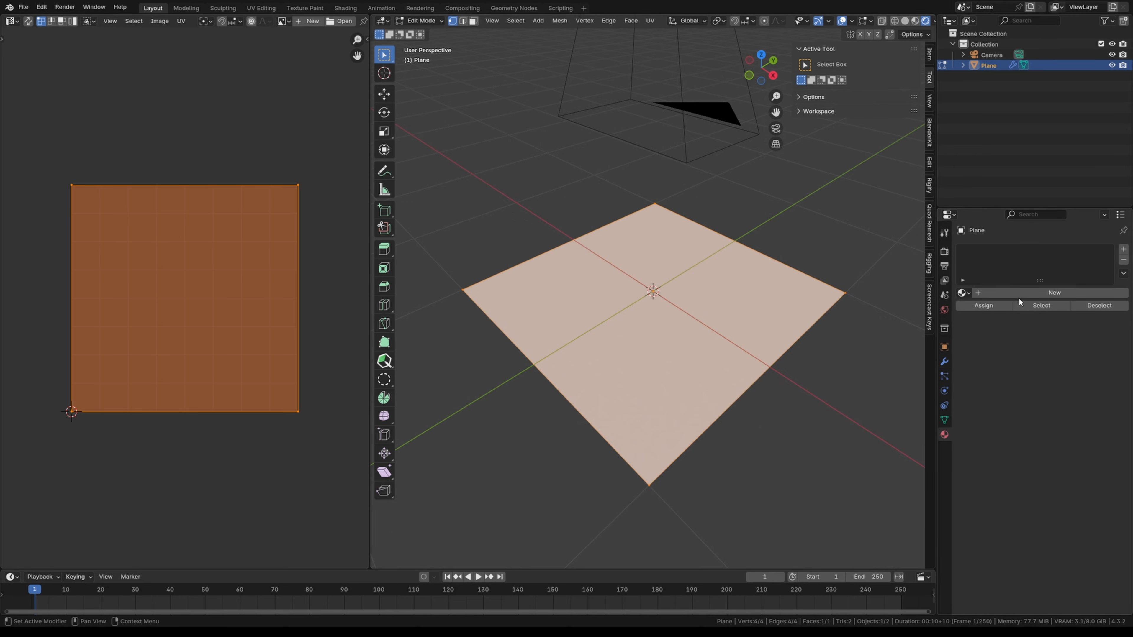
pyautogui.click(1055, 293)
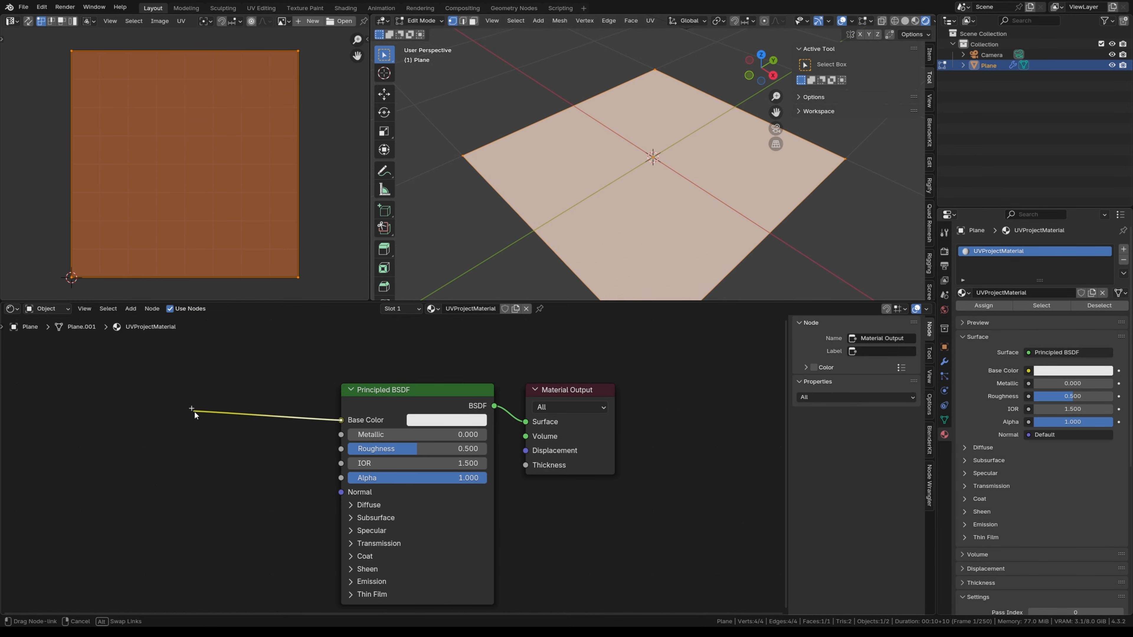
pyautogui.moveTo(195, 414); pyautogui.dragTo(218, 421)
pyautogui.write('image')
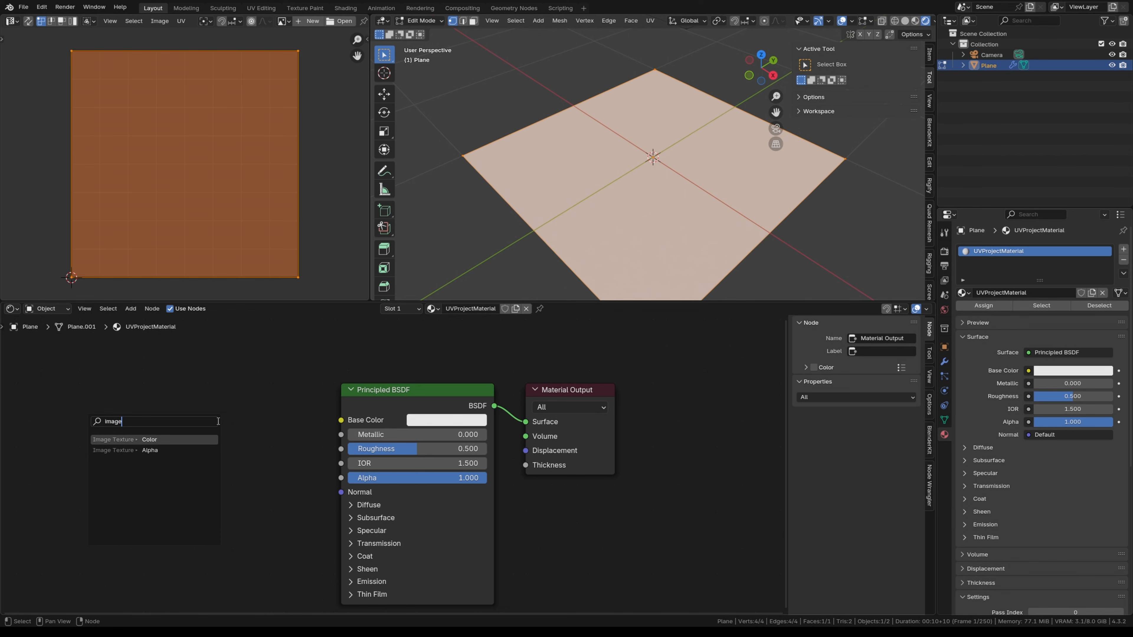
pyautogui.press('Return')
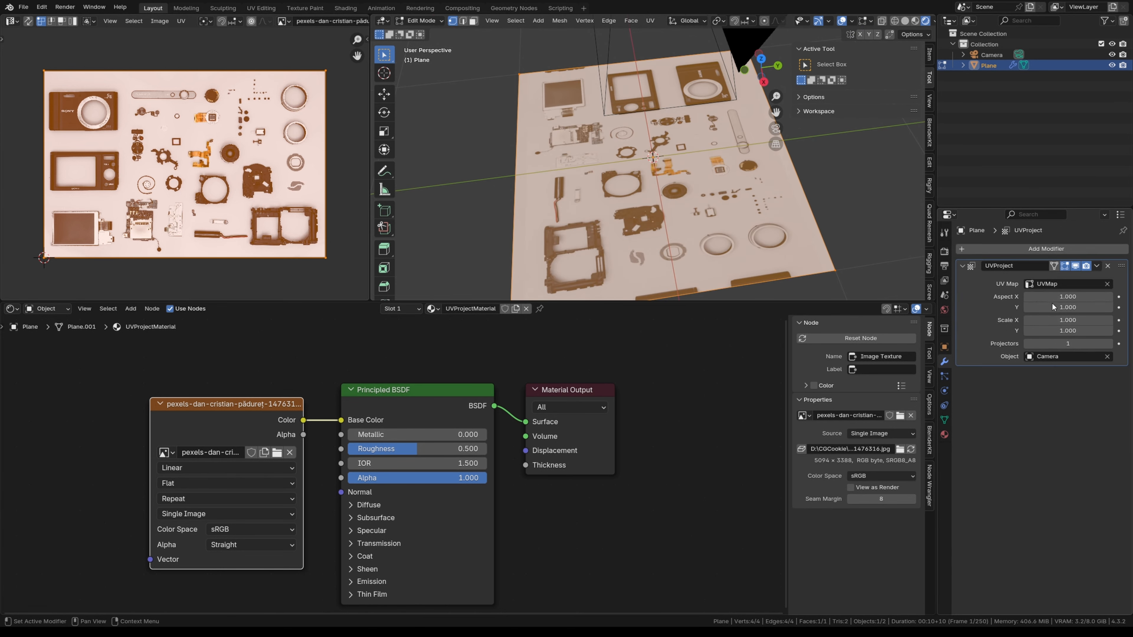
# - Show the image's pixel dimensions in the UV Editor and set the UV Project modifier's Aspect X to 1.5
pyautogui.press('n')
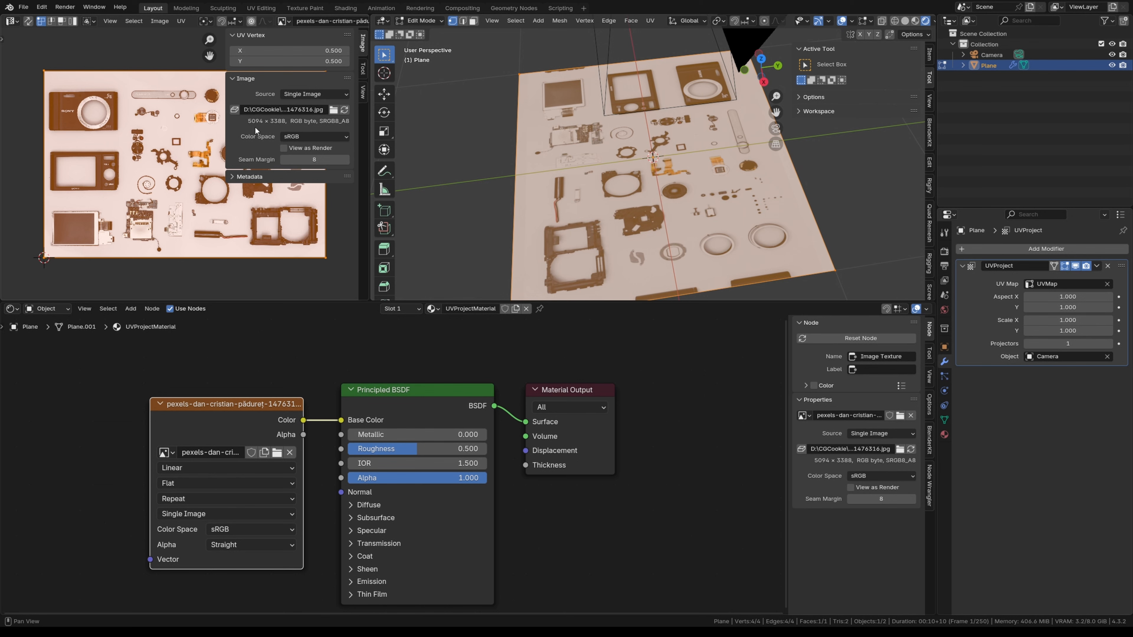
pyautogui.click(1051, 296)
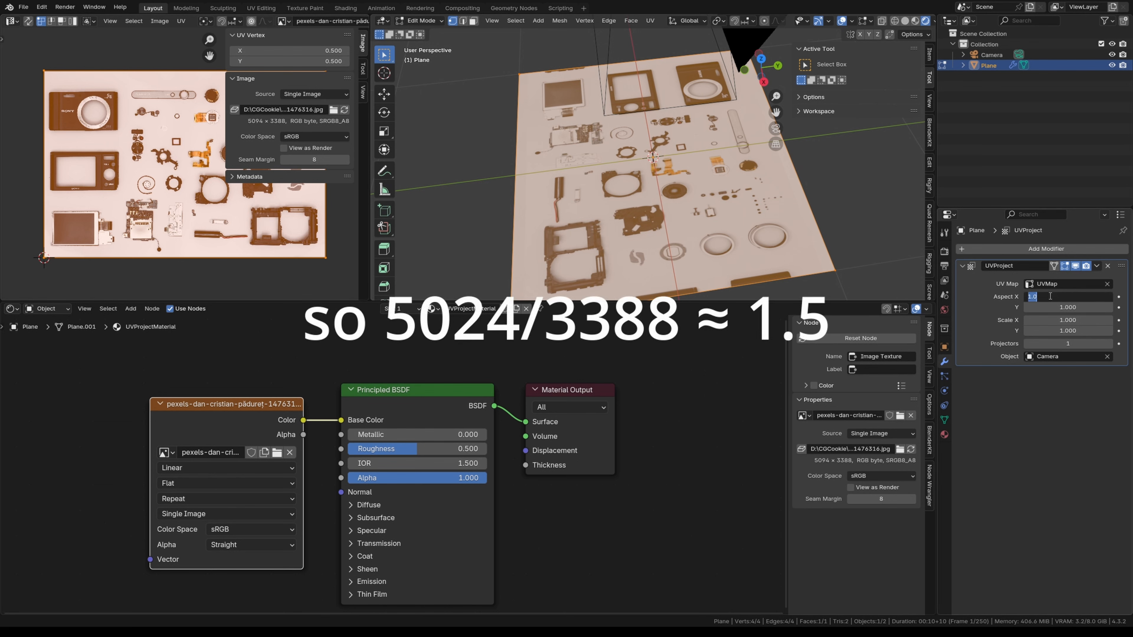
pyautogui.write('1')
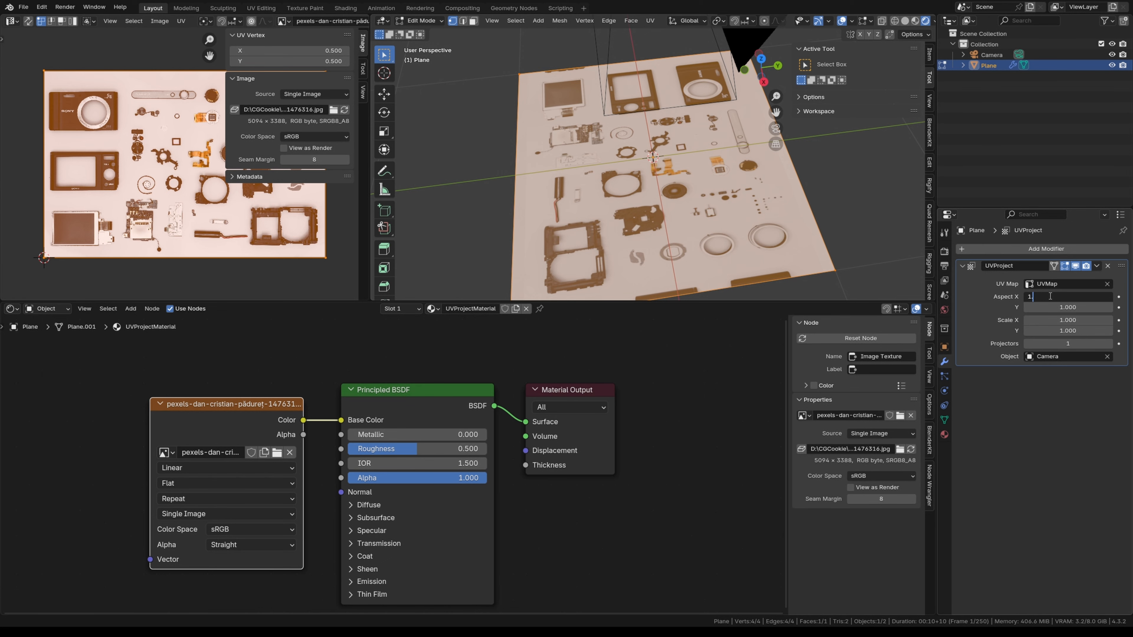
pyautogui.write('.5')
pyautogui.press('Return')
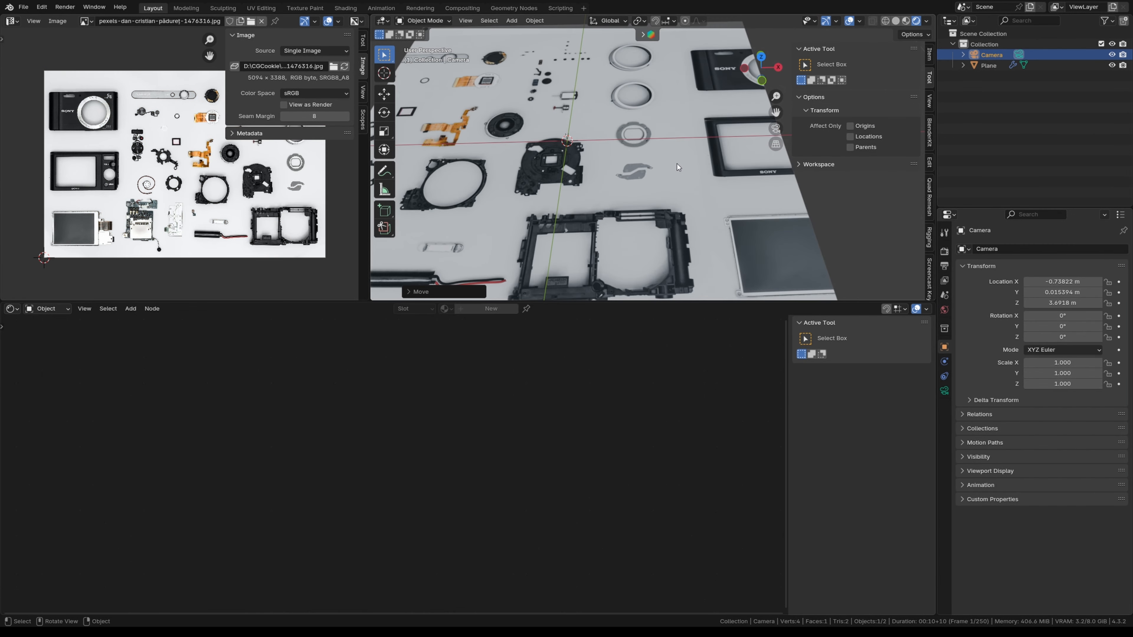
# - View the plane from the top, hide the camera in the viewport and enlarge the viewport area over the shader editor
pyautogui.click(761, 56)
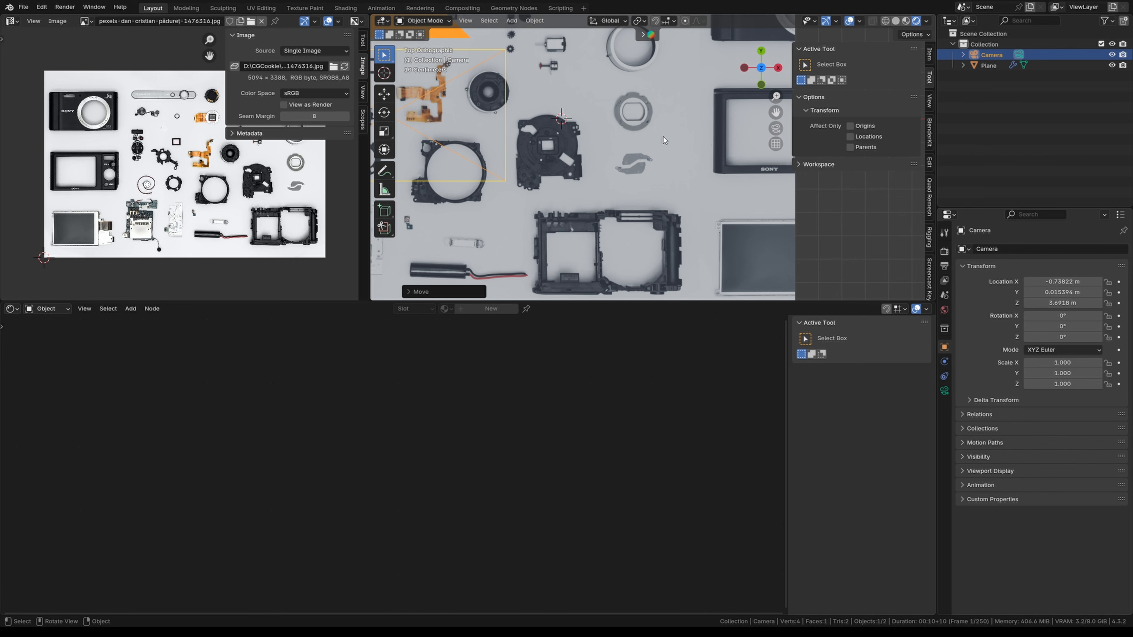
pyautogui.scroll(-1, 665, 138)
pyautogui.keyDown('shift'); pyautogui.moveTo(666, 138); pyautogui.dragTo(704, 158, button='middle'); pyautogui.keyUp('shift')
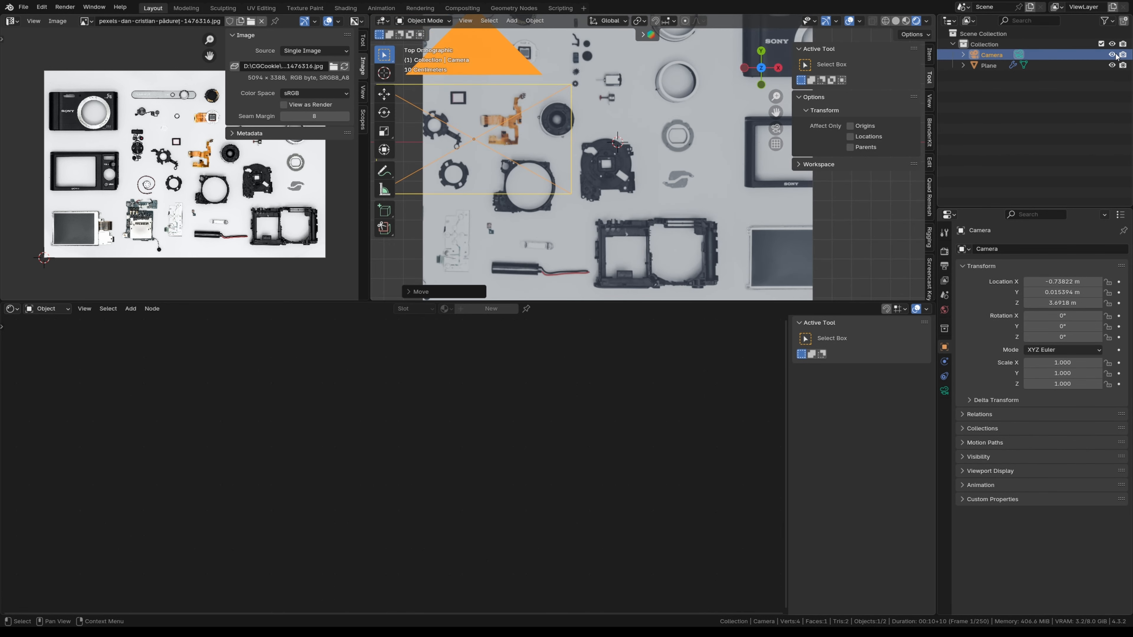
pyautogui.click(1112, 54)
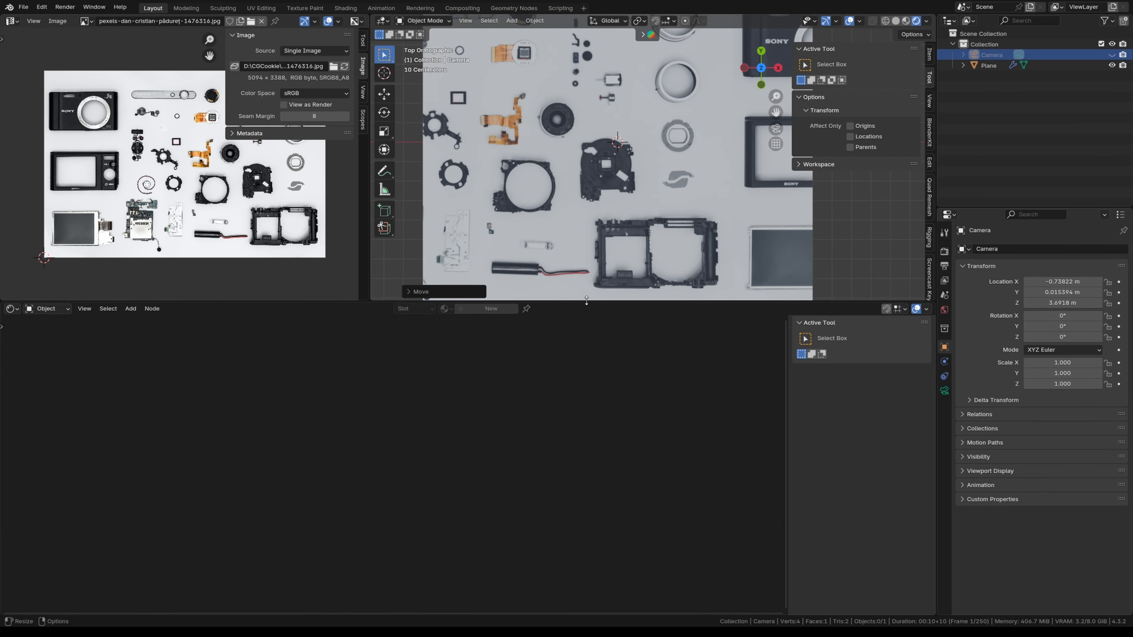
pyautogui.moveTo(587, 301); pyautogui.dragTo(558, 524)
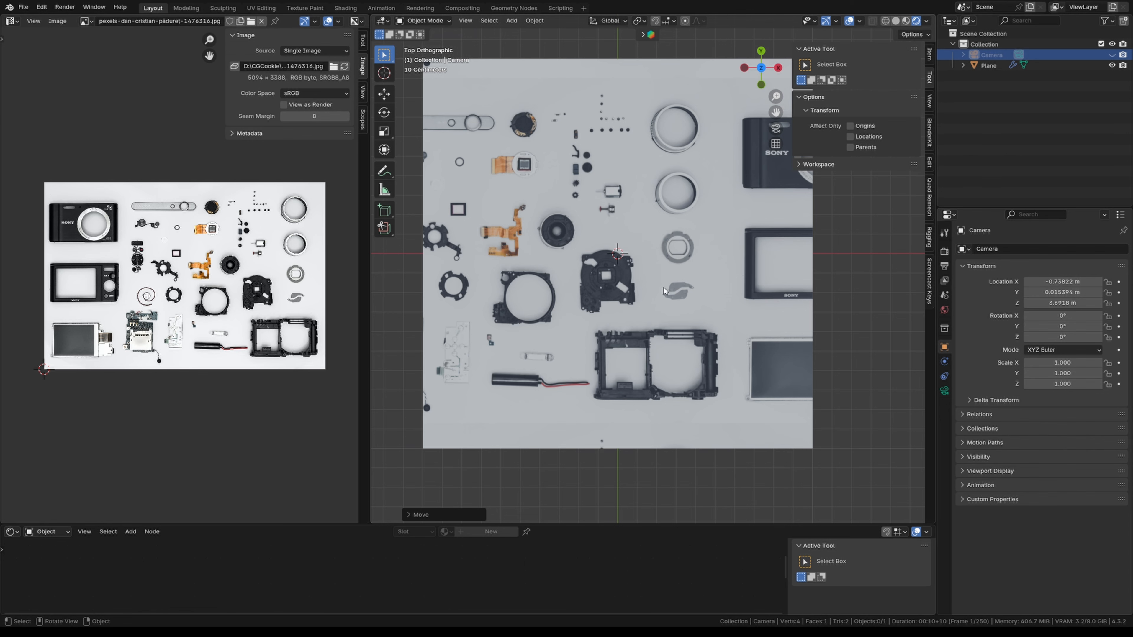
# - Add a plane to the projected plane's mesh in Edit Mode, with the view on the two small grey blade parts
pyautogui.scroll(5, 709, 312)
pyautogui.keyDown('shift'); pyautogui.moveTo(710, 312); pyautogui.dragTo(670, 279, button='middle'); pyautogui.keyUp('shift')
pyautogui.click(682, 288)
pyautogui.press('Tab')
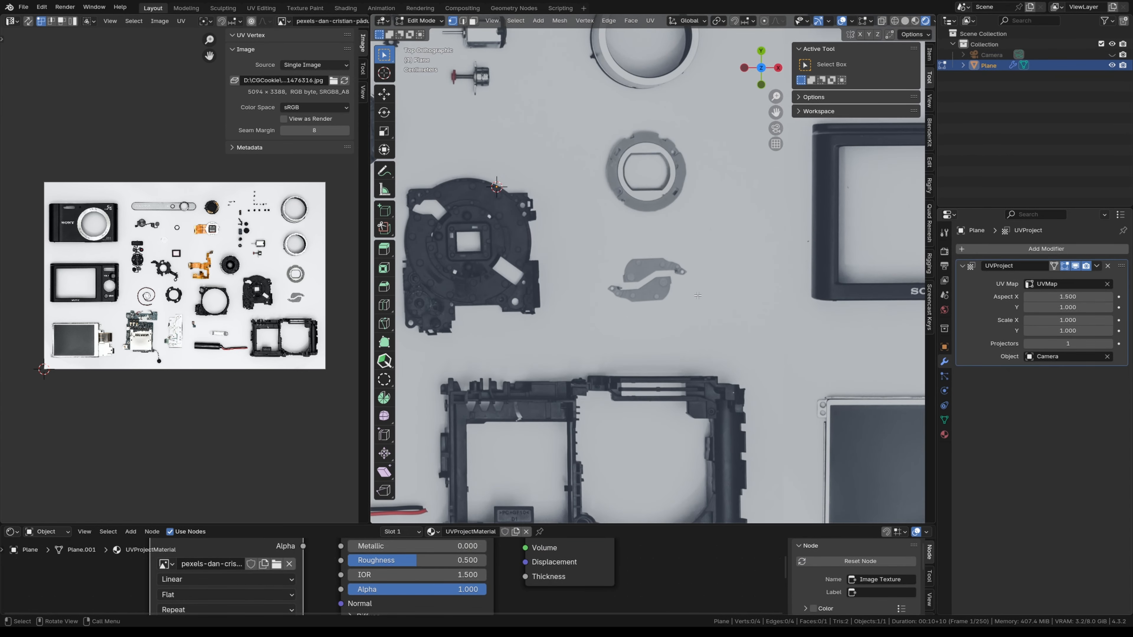
pyautogui.scroll(6, 697, 296)
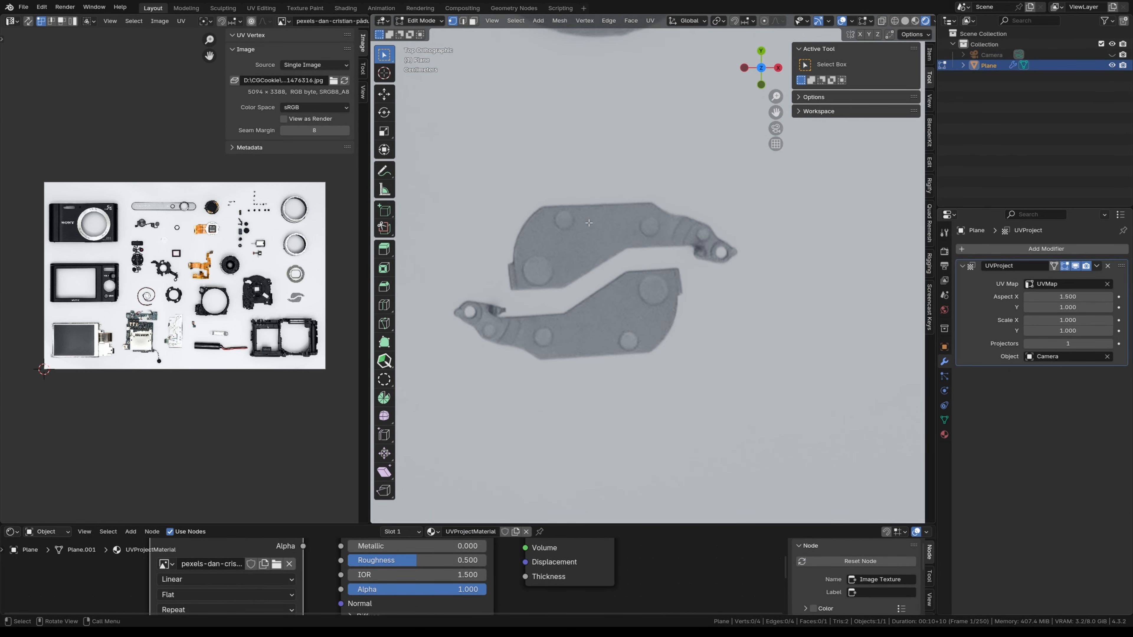
pyautogui.hotkey('shift', 'a')
pyautogui.click(600, 282)
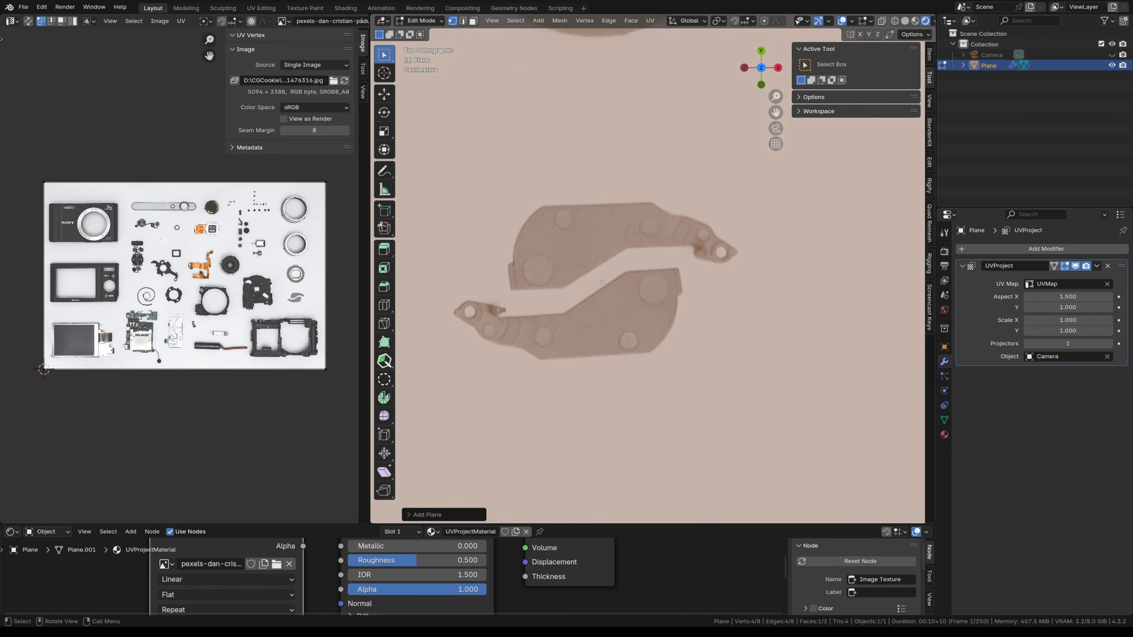
# - Shrink the added plane to a small square and place it over the two grey blade parts
pyautogui.scroll(-5, 602, 282)
pyautogui.press('s')
pyautogui.click(651, 250)
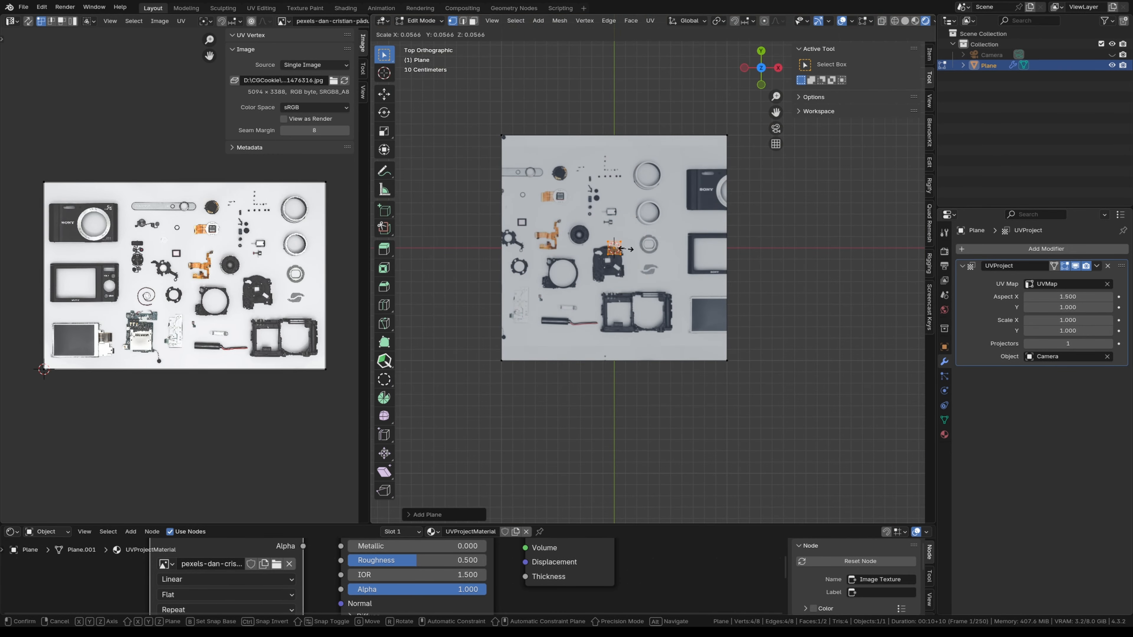
pyautogui.scroll(6, 651, 250)
pyautogui.press('g')
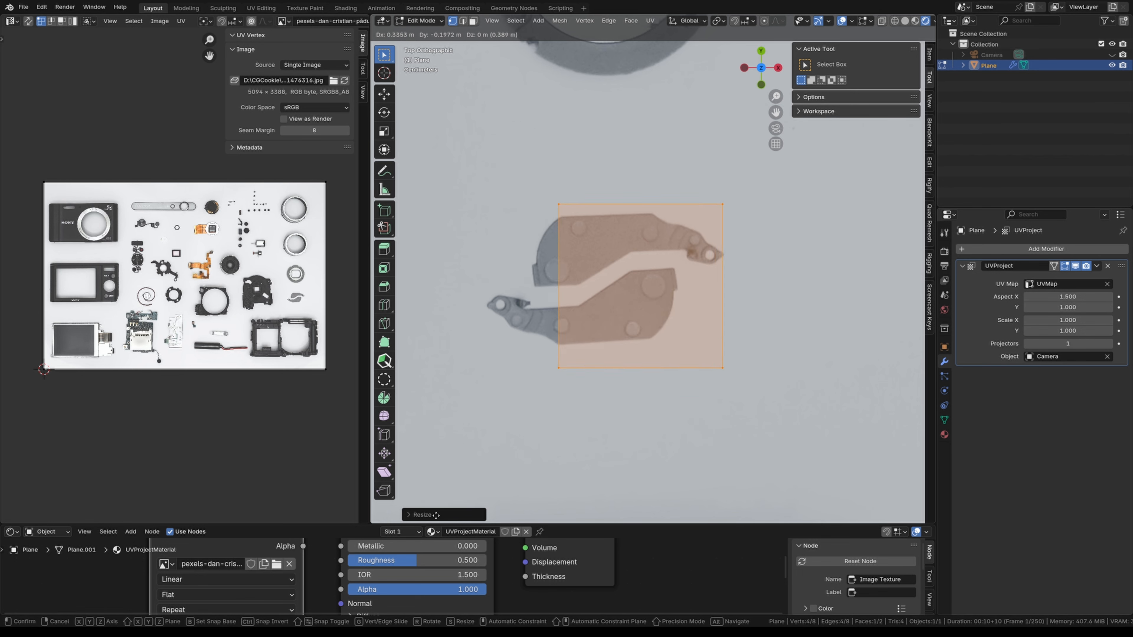
pyautogui.click(402, 25)
# - Move the square's two upper vertices onto the corners of the upper blade part's straight top edge
pyautogui.scroll(5, 653, 212)
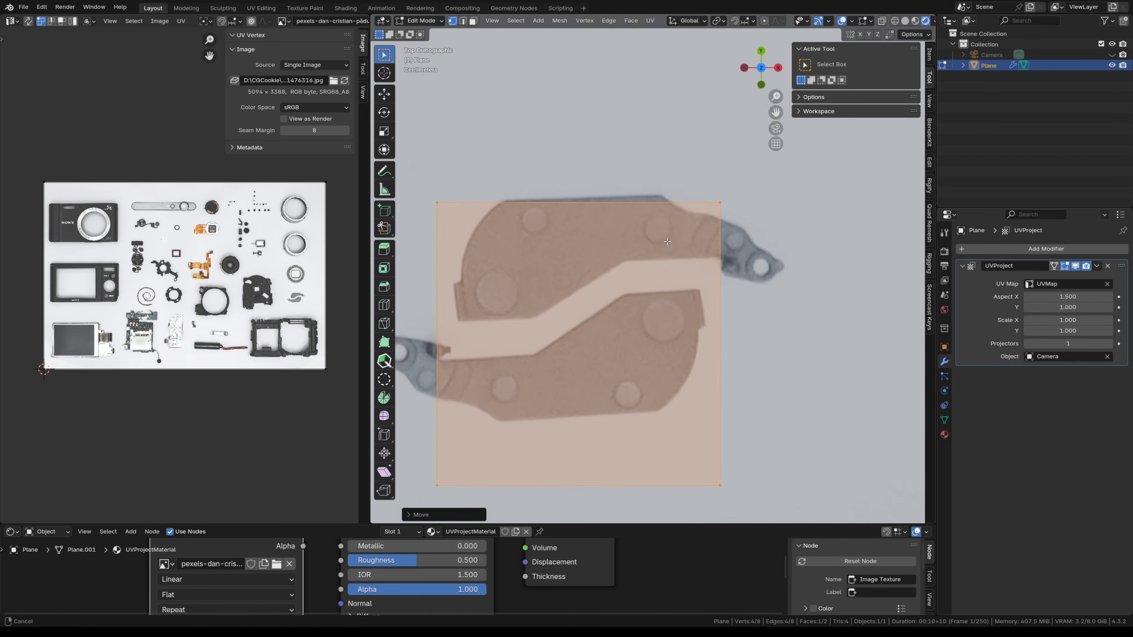
pyautogui.click(732, 254)
pyautogui.press('g')
pyautogui.click(730, 266)
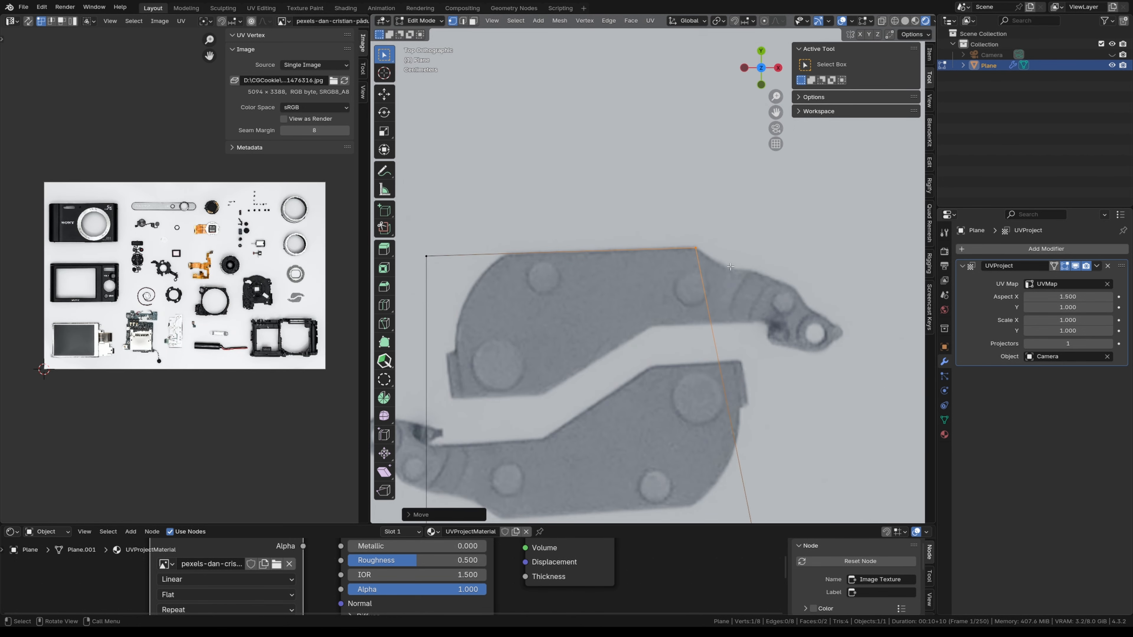
pyautogui.click(427, 254)
pyautogui.press('g')
pyautogui.click(596, 268)
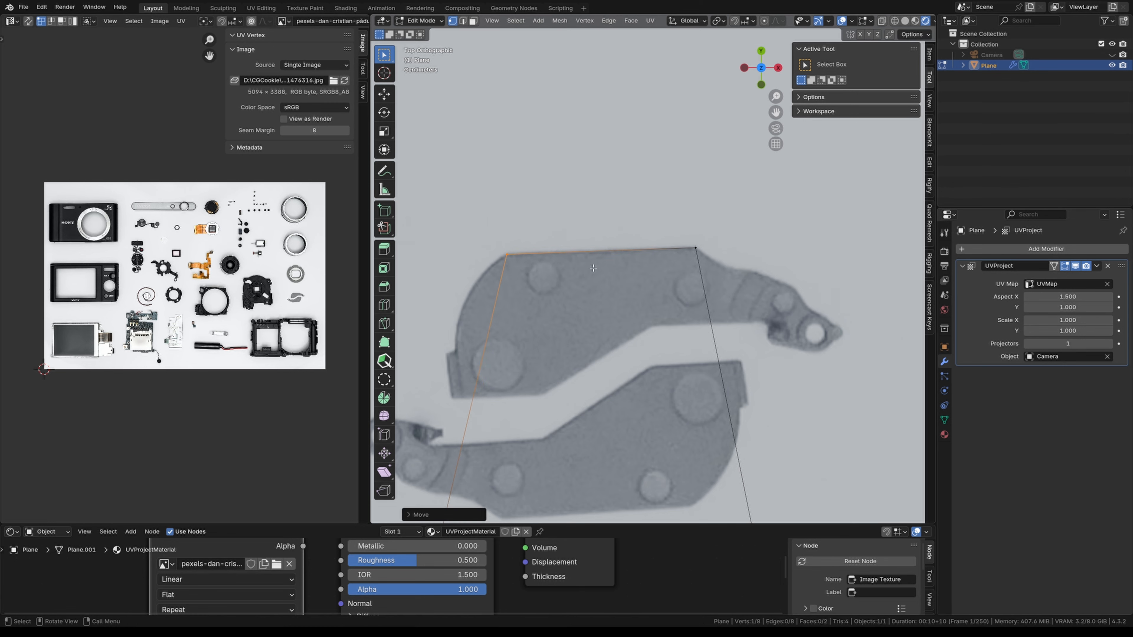
# - Move the square's two lower vertices onto the upper blade part's left edge and its inner lower bend
pyautogui.keyDown('shift'); pyautogui.moveTo(628, 390); pyautogui.dragTo(633, 265, button='middle'); pyautogui.keyUp('shift')
pyautogui.scroll(-2, 633, 265)
pyautogui.click(498, 408)
pyautogui.press('g')
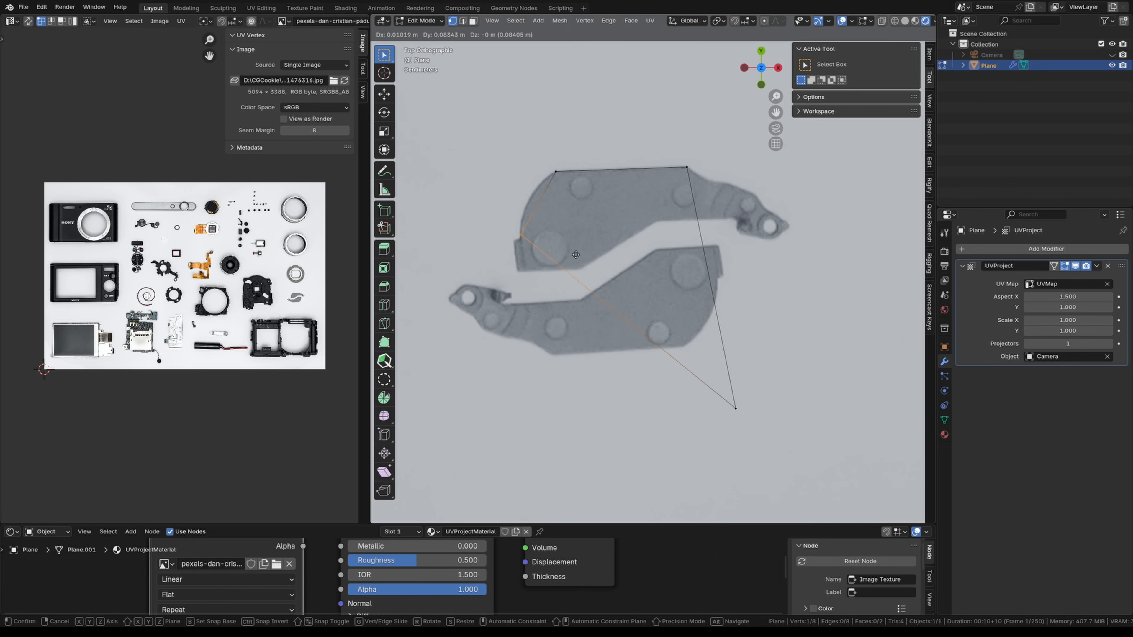
pyautogui.click(576, 257)
pyautogui.click(735, 408)
pyautogui.press('g')
pyautogui.click(690, 221)
# - Extrude the face's right edge toward the blade part's narrow arm and scale it to about 0.59 of its length
pyautogui.scroll(3, 647, 232)
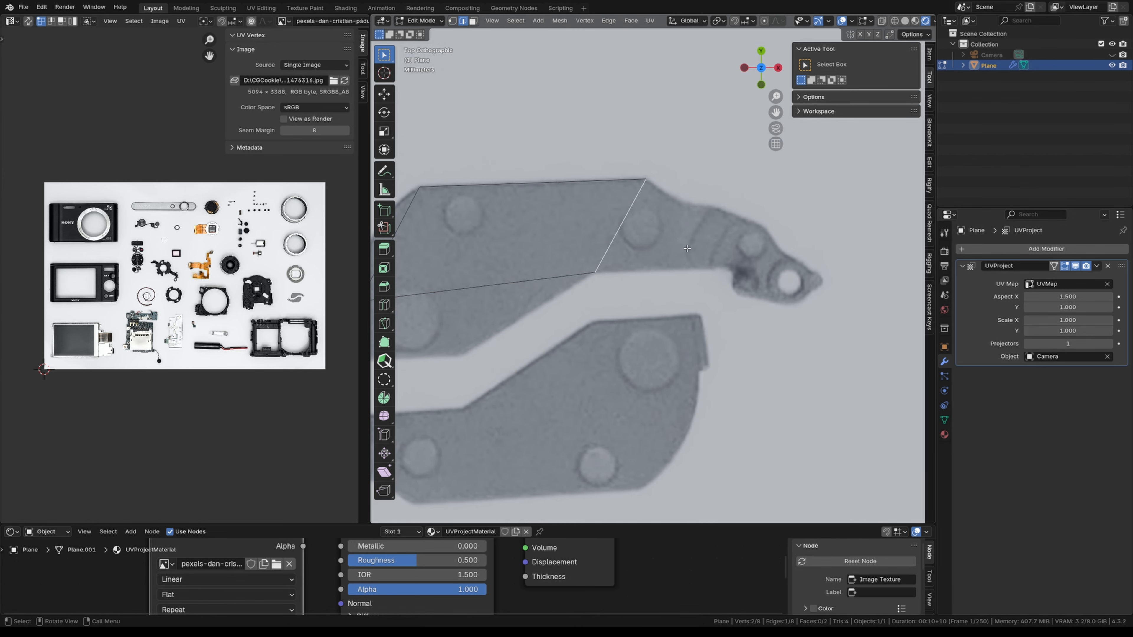
pyautogui.press('e')
pyautogui.click(746, 260)
pyautogui.press('s')
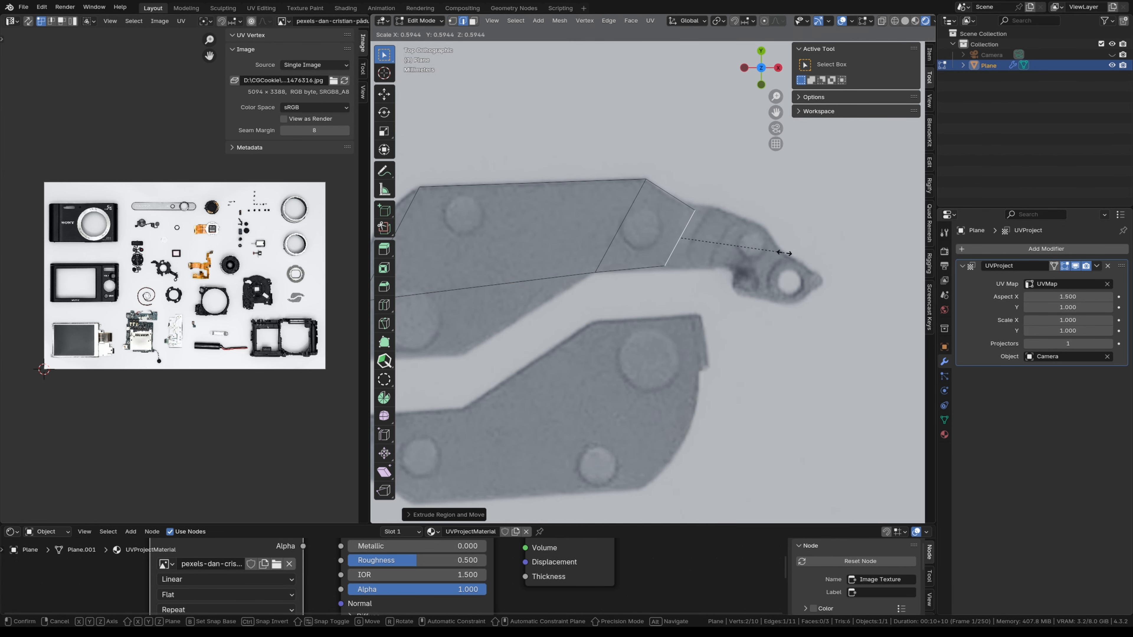
pyautogui.click(782, 246)
# - Extrude the end edge further along the curved arm and scale it down to the arm's narrower width
pyautogui.keyDown('shift'); pyautogui.moveTo(751, 220); pyautogui.dragTo(694, 236, button='middle'); pyautogui.keyUp('shift')
pyautogui.press('e')
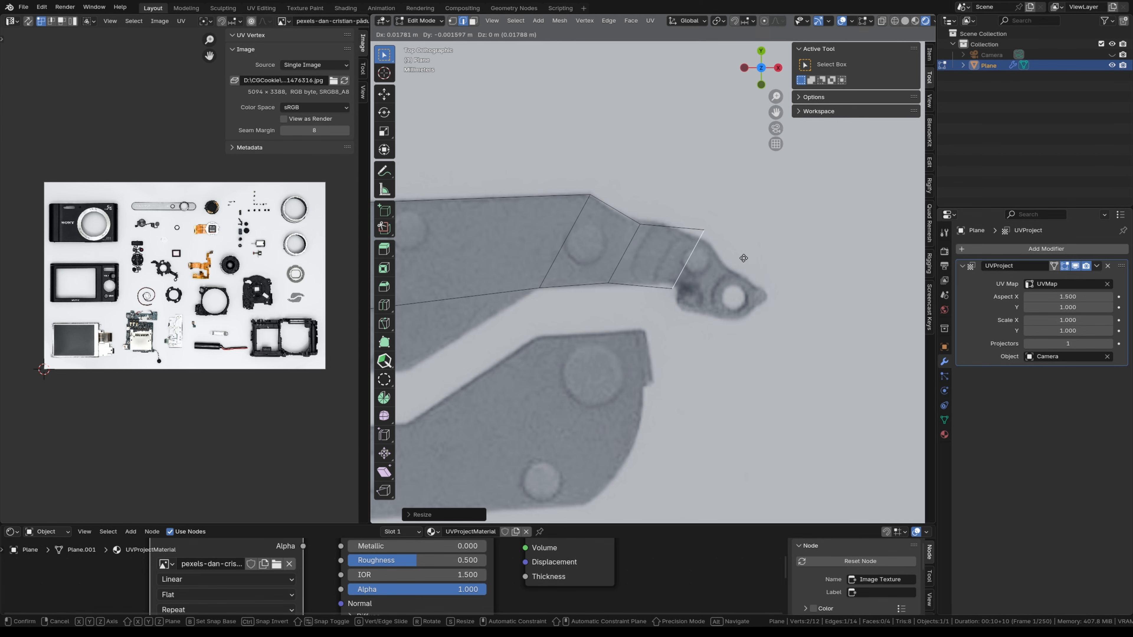
pyautogui.click(750, 259)
pyautogui.press('s')
pyautogui.click(766, 271)
pyautogui.keyDown('shift'); pyautogui.moveTo(767, 271); pyautogui.dragTo(692, 233, button='middle'); pyautogui.keyUp('shift')
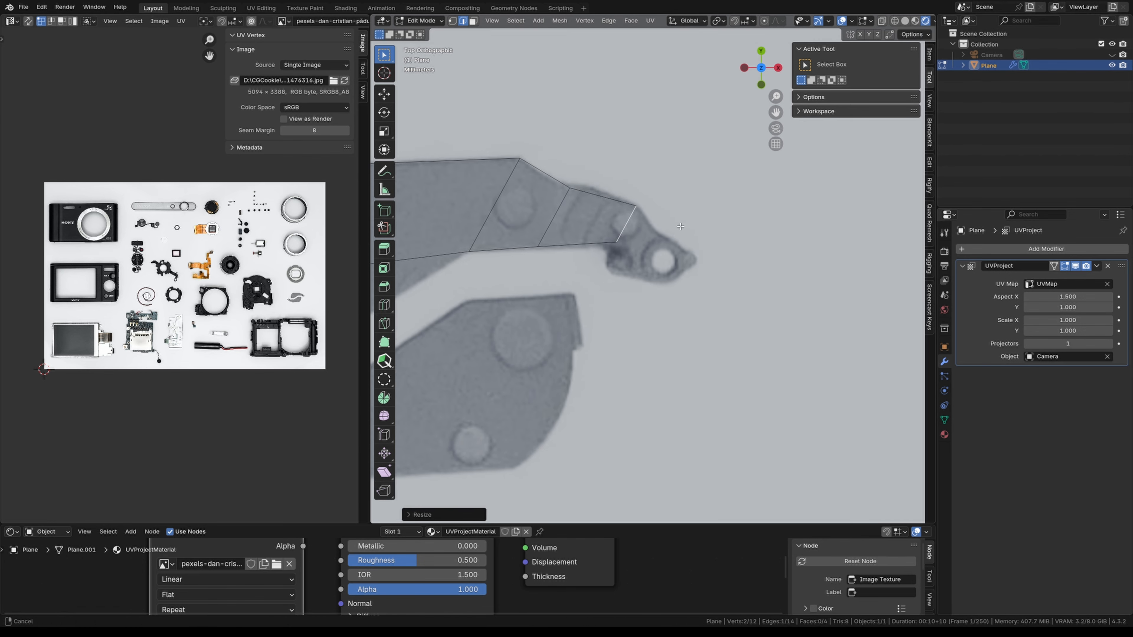
# - Extrude the end edge again down to the arm's hook and adjust the new vertices to its outline
pyautogui.press('e')
pyautogui.press('s')
pyautogui.press('e')
pyautogui.press('1')
pyautogui.click(635, 273)
pyautogui.press('g')
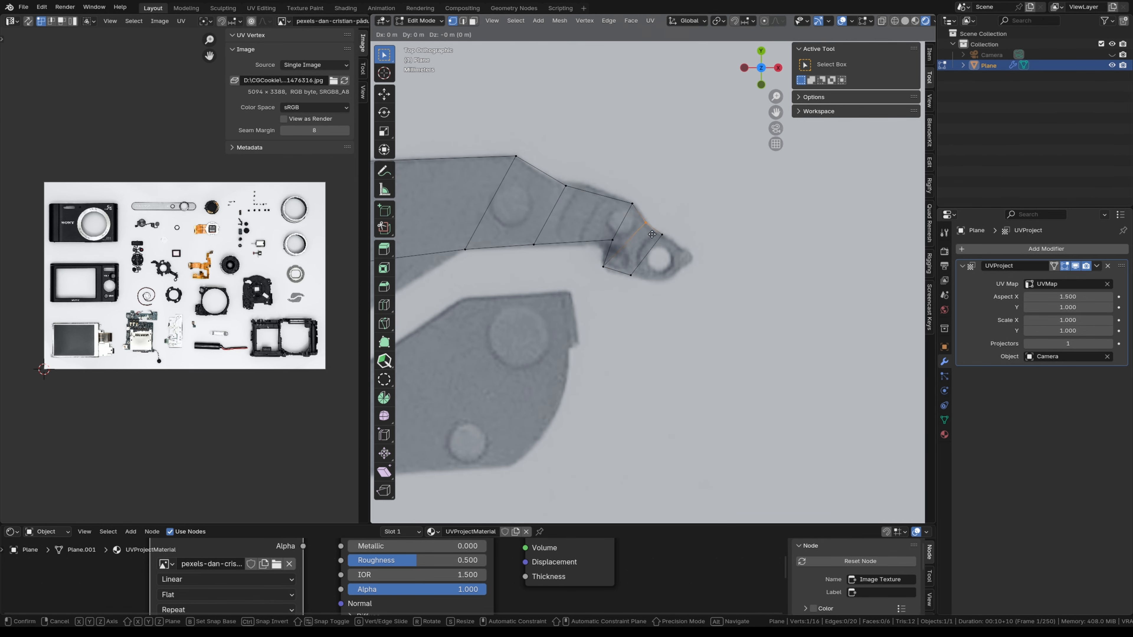
pyautogui.click(653, 239)
# - Extrude the end edge past the hole to the arm's pointed tip, scale it down and add a loop cut there
pyautogui.click(651, 250)
pyautogui.press('e')
pyautogui.click(730, 283)
pyautogui.press('s')
pyautogui.click(716, 280)
pyautogui.hotkey('ctrl', 'r')
pyautogui.click(668, 284)
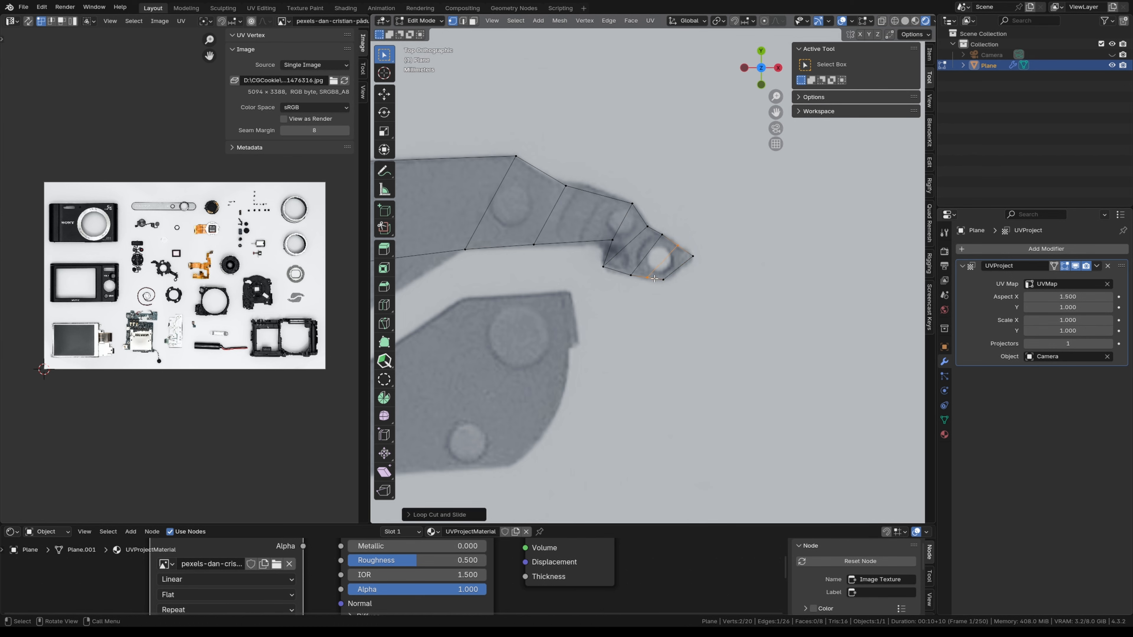
# - Fit the lower vertex beside the tip hole to the outline and add a fitted loop cut across the arm's curve
pyautogui.click(648, 277)
pyautogui.press('g')
pyautogui.click(646, 280)
pyautogui.keyDown('shift'); pyautogui.moveTo(648, 280); pyautogui.dragTo(714, 331, button='middle'); pyautogui.keyUp('shift')
pyautogui.hotkey('ctrl', 'r')
pyautogui.click(665, 244)
pyautogui.press('g')
pyautogui.keyDown('shift'); pyautogui.moveTo(661, 236); pyautogui.dragTo(859, 221, button='middle'); pyautogui.keyUp('shift')
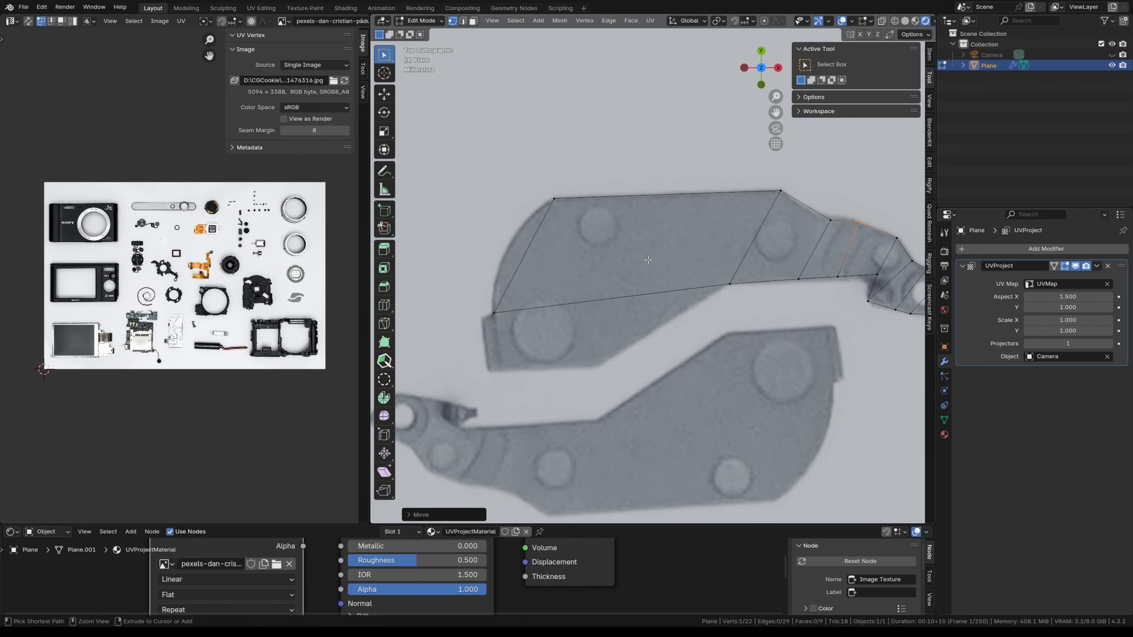
# - Add a loop cut across the wide blade body and move the lower vertices to the photo's bottom corners
pyautogui.hotkey('ctrl', 'r')
pyautogui.click(647, 263)
pyautogui.press('g')
pyautogui.click(601, 362)
pyautogui.press('g')
# - Add lengthwise loop cuts through the blade and fit their end vertices to its rounded left end
pyautogui.hotkey('ctrl', 'r')
pyautogui.press('g')
pyautogui.hotkey('ctrl', 'r')
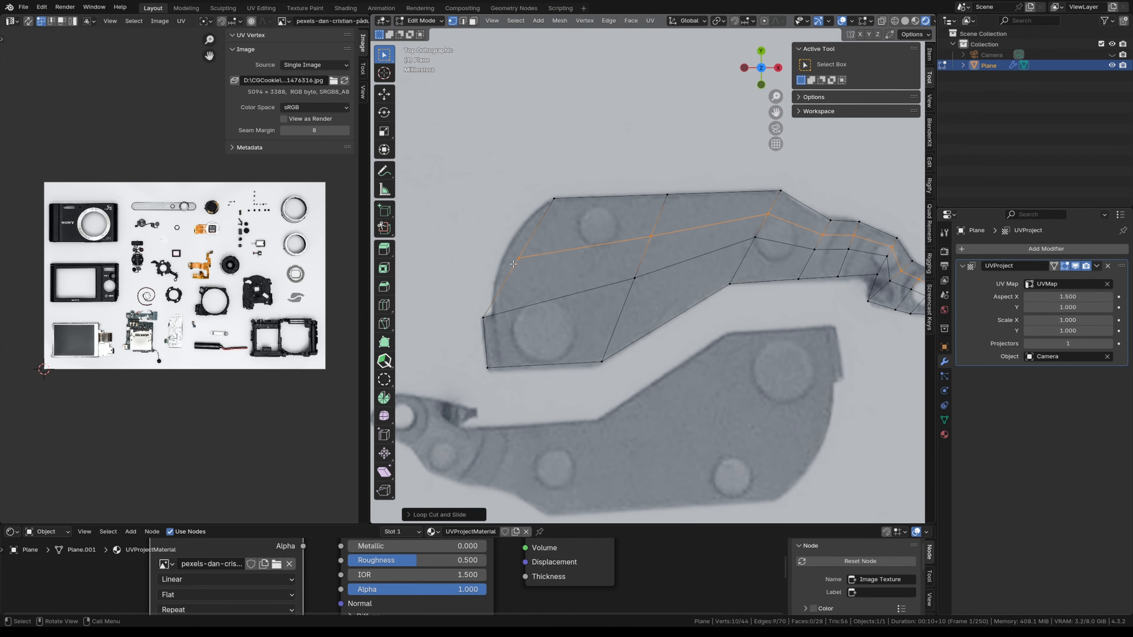
pyautogui.scroll(4, 513, 264)
pyautogui.press('g')
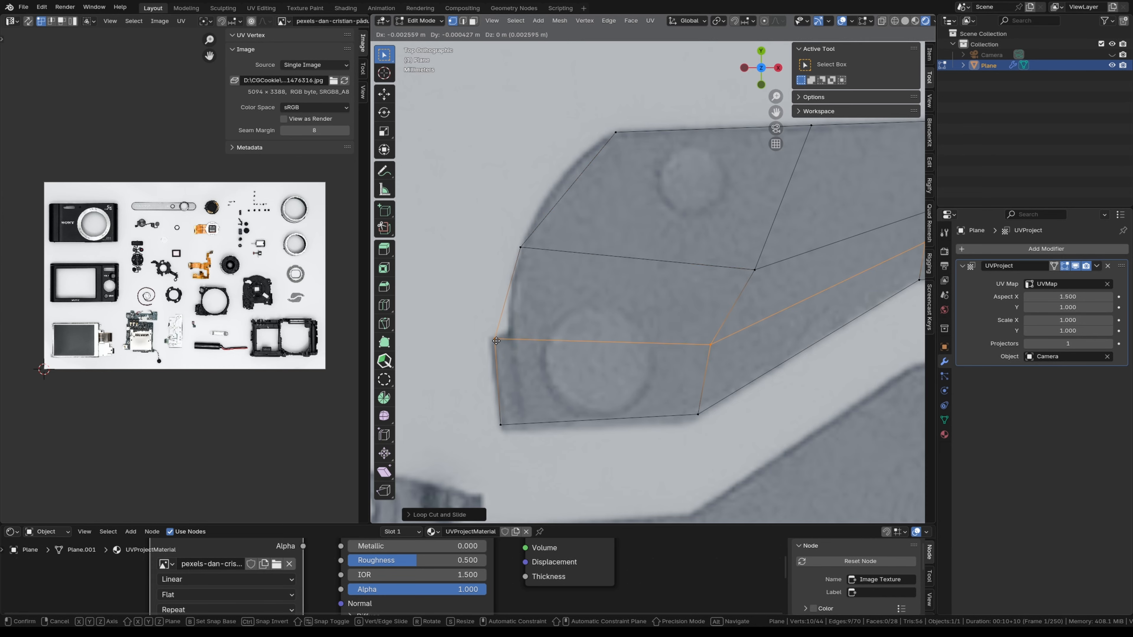
pyautogui.rightClick(496, 341)
# - Add another lengthwise loop cut just above the left notch and move its end vertex to the notch's inner corner
pyautogui.scroll(-6, 580, 312)
pyautogui.scroll(4, 625, 250)
pyautogui.click(556, 292)
pyautogui.press('g')
pyautogui.hotkey('ctrl', 'r')
pyautogui.click(566, 285)
pyautogui.press('g')
pyautogui.press('g')
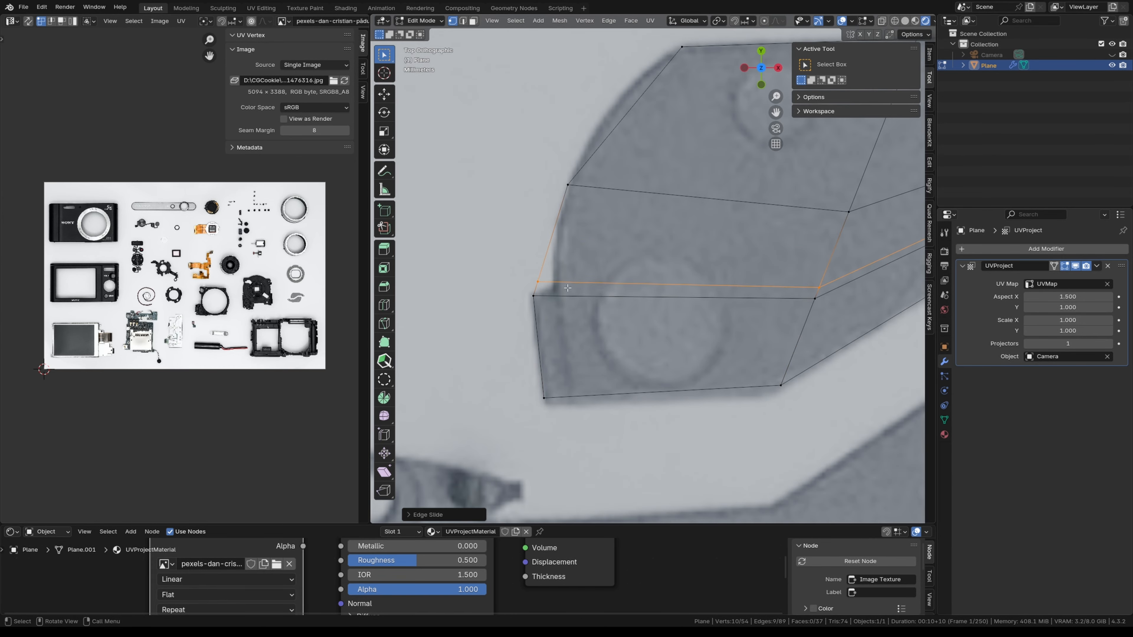
pyautogui.click(549, 286)
pyautogui.press('g')
pyautogui.click(565, 295)
# - Add a lengthwise loop cut in the blade's upper strip and move its end vertex out to the rounded edge
pyautogui.scroll(-3, 566, 295)
pyautogui.keyDown('shift'); pyautogui.moveTo(566, 295); pyautogui.dragTo(427, 292, button='middle'); pyautogui.keyUp('shift')
pyautogui.keyDown('shift'); pyautogui.moveTo(676, 277); pyautogui.dragTo(510, 310, button='middle'); pyautogui.keyUp('shift')
pyautogui.hotkey('ctrl', 'r')
pyautogui.click(598, 236)
pyautogui.scroll(4, 486, 165)
pyautogui.click(418, 288)
pyautogui.press('g')
pyautogui.click(398, 282)
# - Add evenly spaced loop cuts across the arm at the tip hole and delete the faces covering the hole
pyautogui.scroll(-5, 553, 286)
pyautogui.scroll(4, 713, 308)
pyautogui.keyDown('shift'); pyautogui.moveTo(739, 308); pyautogui.dragTo(619, 306, button='middle'); pyautogui.keyUp('shift')
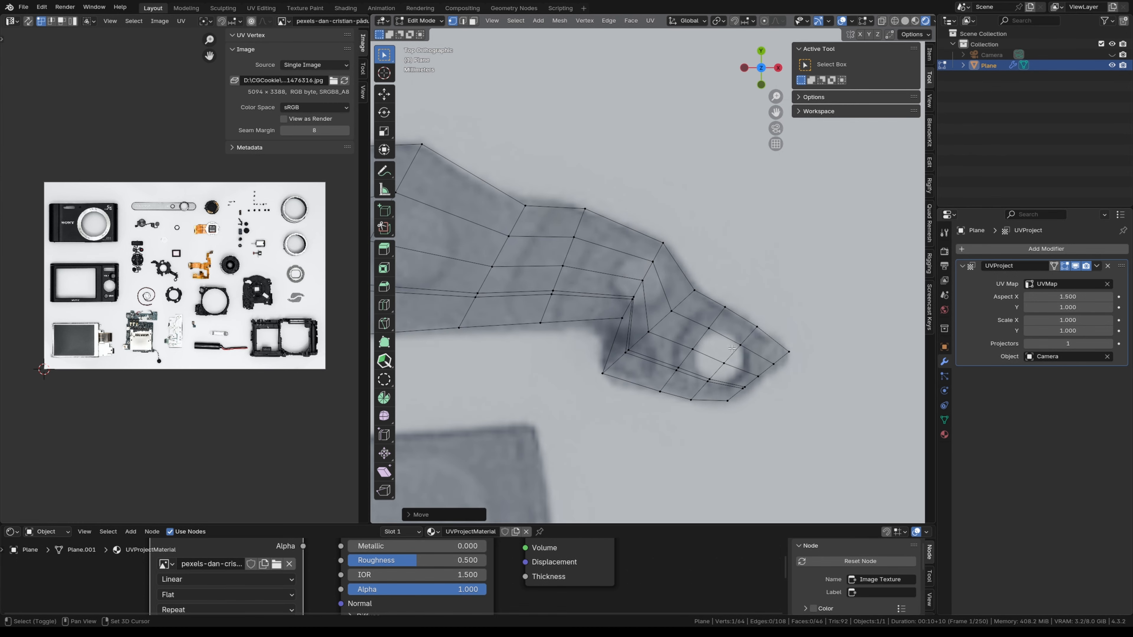
pyautogui.scroll(4, 731, 349)
pyautogui.keyDown('shift'); pyautogui.moveTo(732, 348); pyautogui.dragTo(639, 310, button='middle'); pyautogui.keyUp('shift')
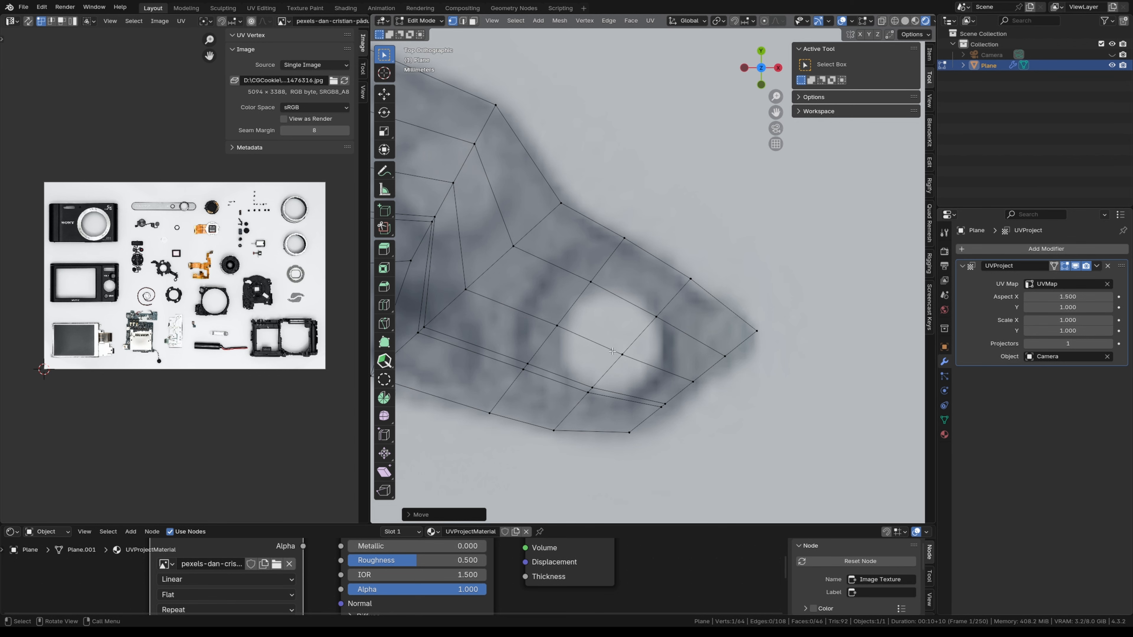
pyautogui.keyDown('shift'); pyautogui.moveTo(548, 306); pyautogui.dragTo(698, 418, button='middle'); pyautogui.keyUp('shift')
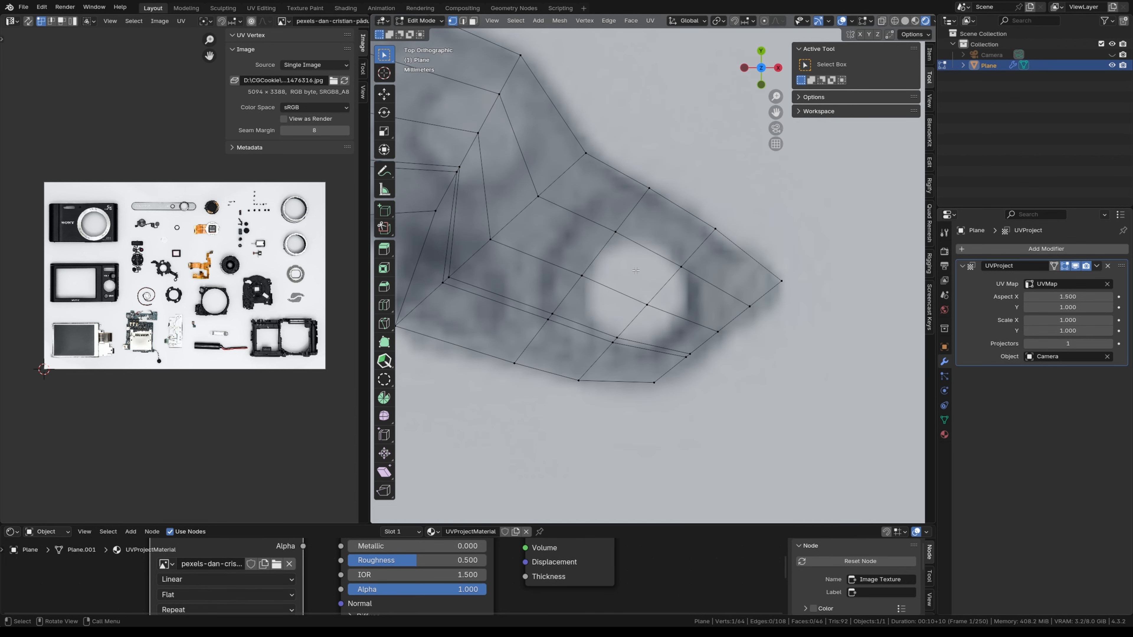
pyautogui.hotkey('ctrl', 'r')
pyautogui.scroll(8, 628, 266)
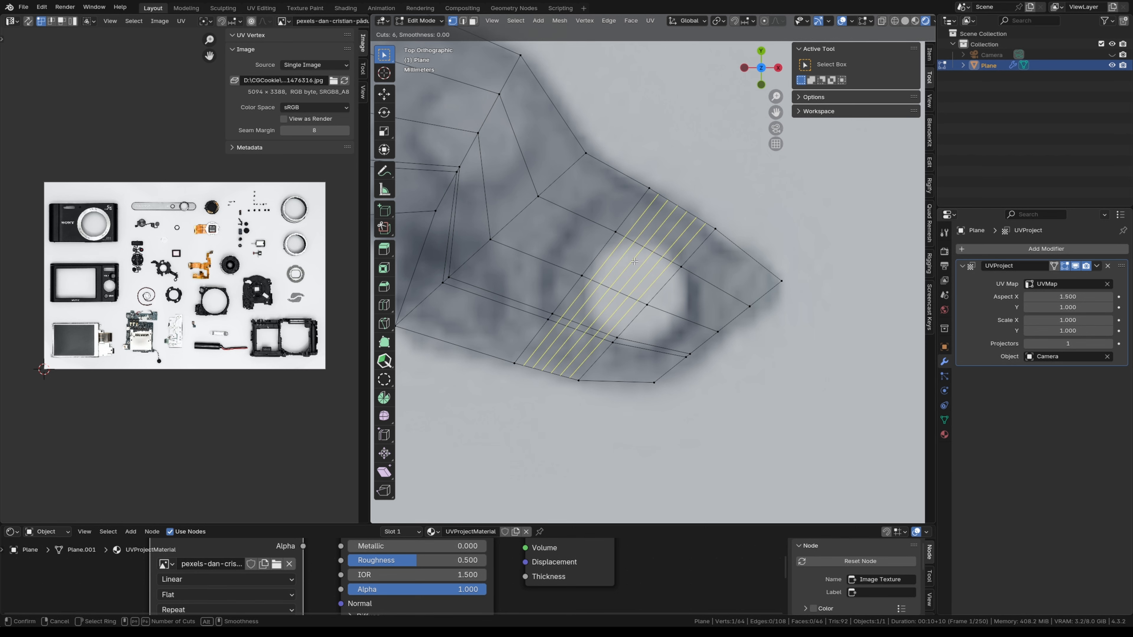
pyautogui.click(635, 259)
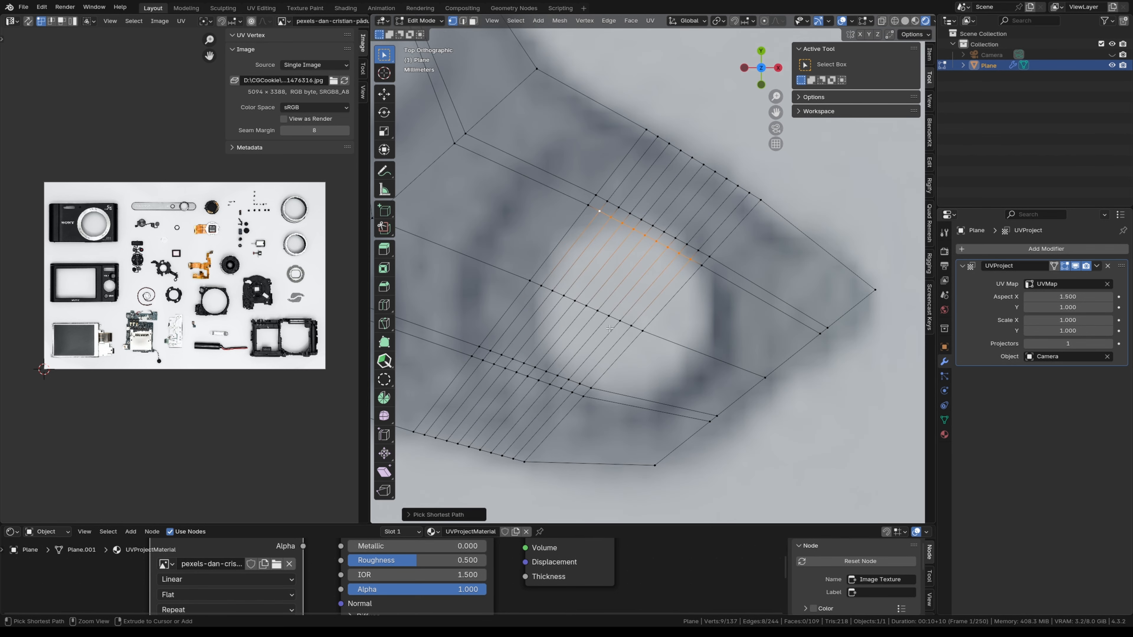
pyautogui.keyDown('ctrl'); pyautogui.keyDown('shift'); pyautogui.click(544, 287); pyautogui.keyUp('shift'); pyautogui.keyUp('ctrl')
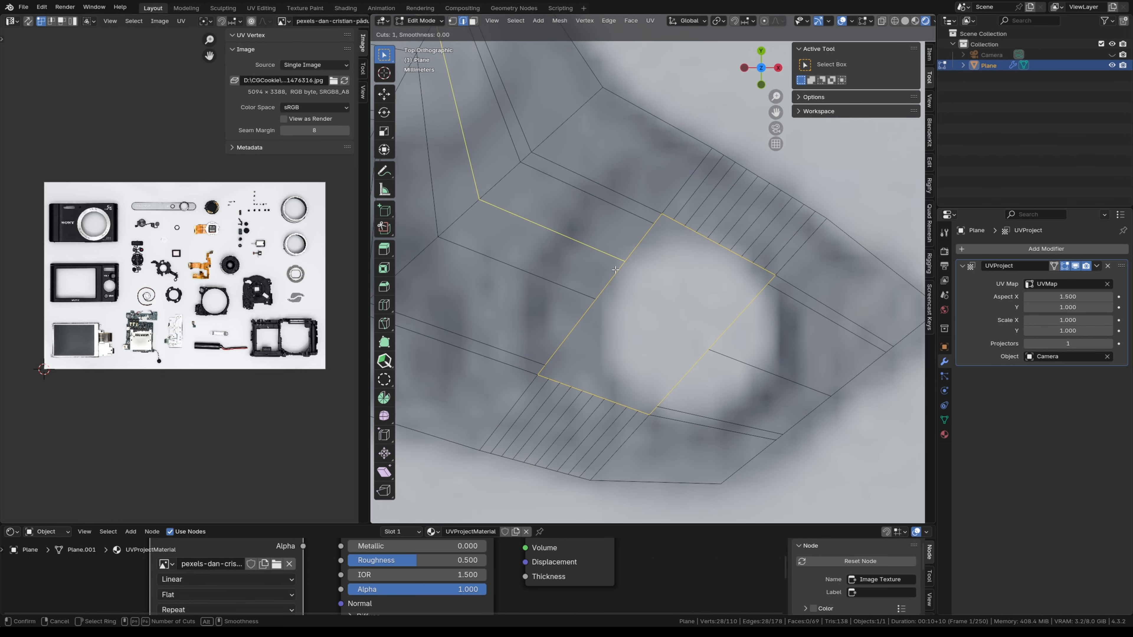
# - Add four evenly spaced loop cuts to each of the two face strips on the tip hole's left side
pyautogui.scroll(3, 615, 269)
pyautogui.click(615, 269)
pyautogui.rightClick(615, 269)
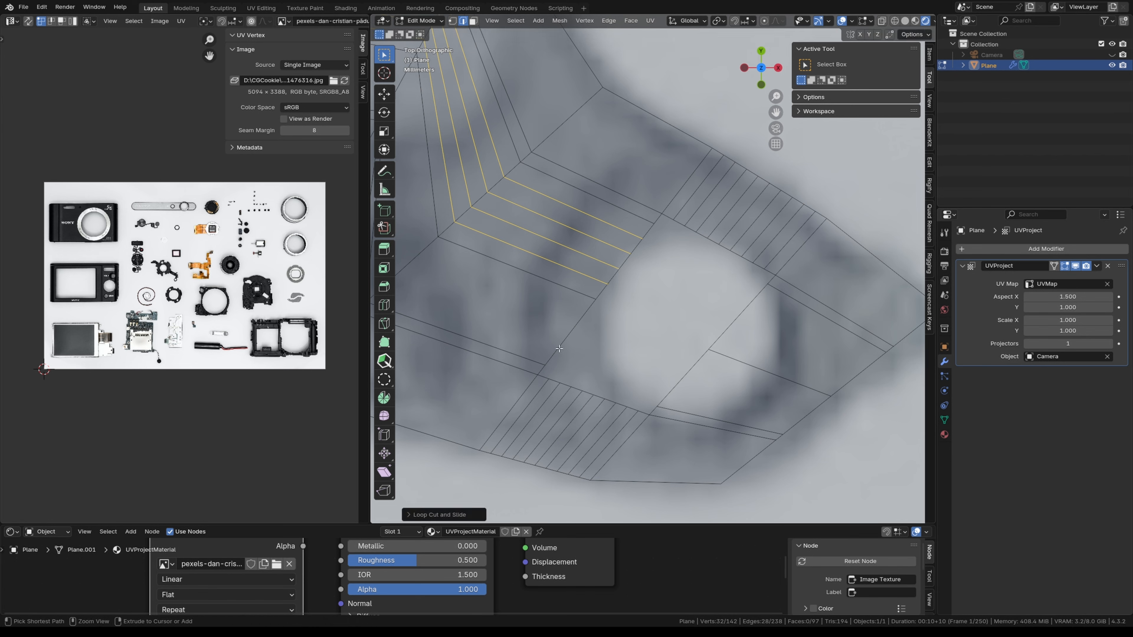
pyautogui.hotkey('ctrl', 'r')
pyautogui.scroll(3, 566, 329)
pyautogui.click(566, 328)
pyautogui.rightClick(567, 329)
# - Add four loop cuts to each of the two face strips on the tip hole's right side
pyautogui.hotkey('ctrl', 'r')
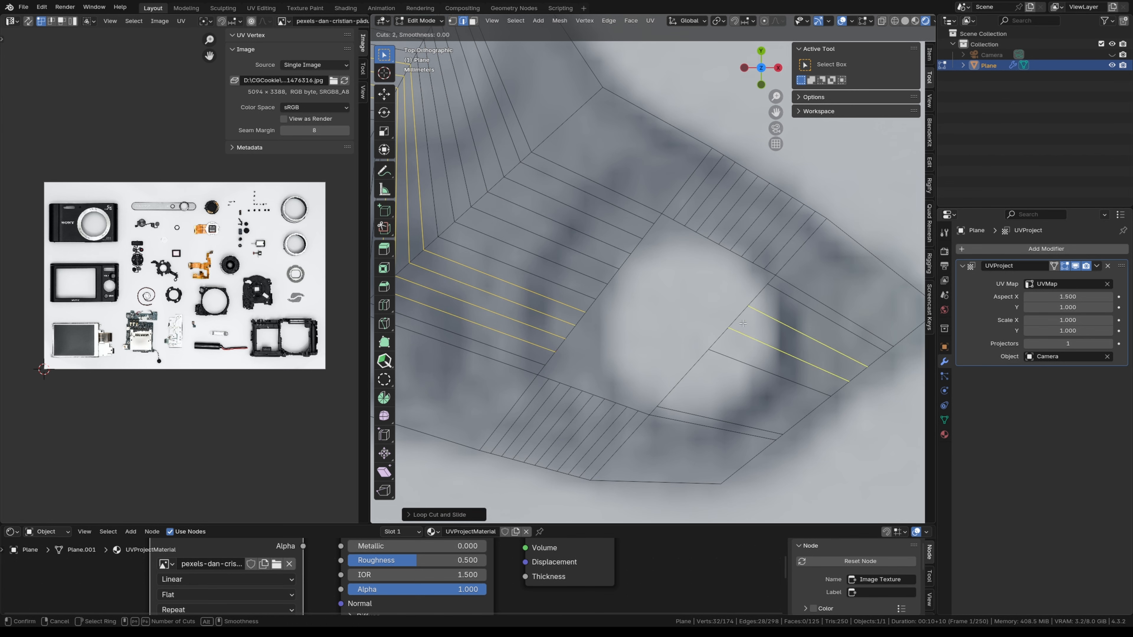
pyautogui.press('Escape')
pyautogui.hotkey('ctrl', 'r')
pyautogui.scroll(3, 743, 323)
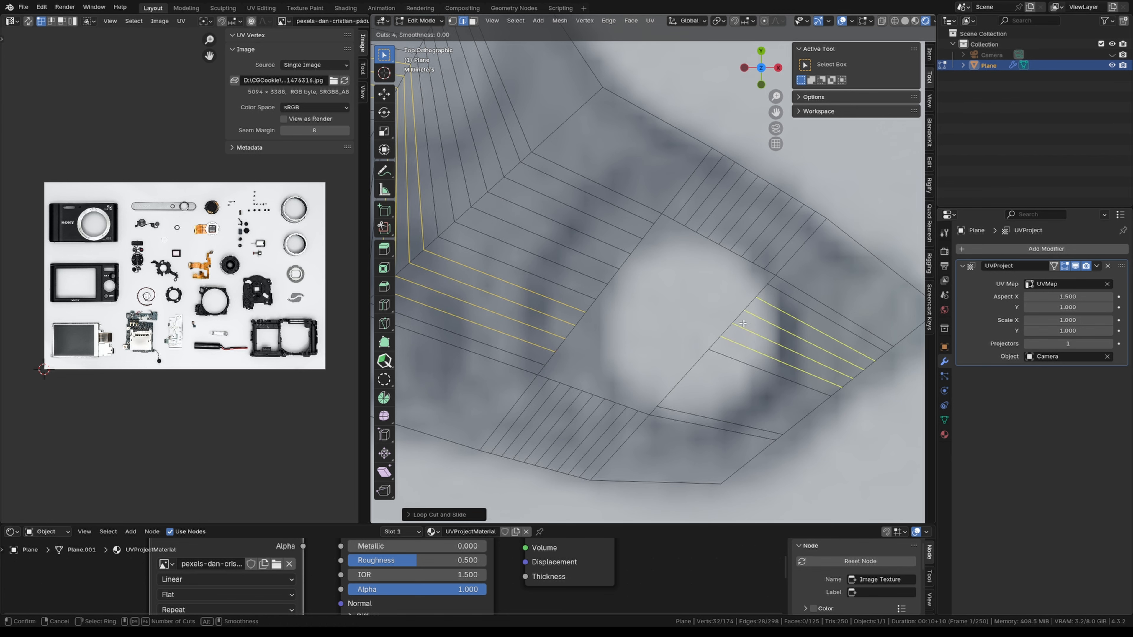
pyautogui.click(743, 323)
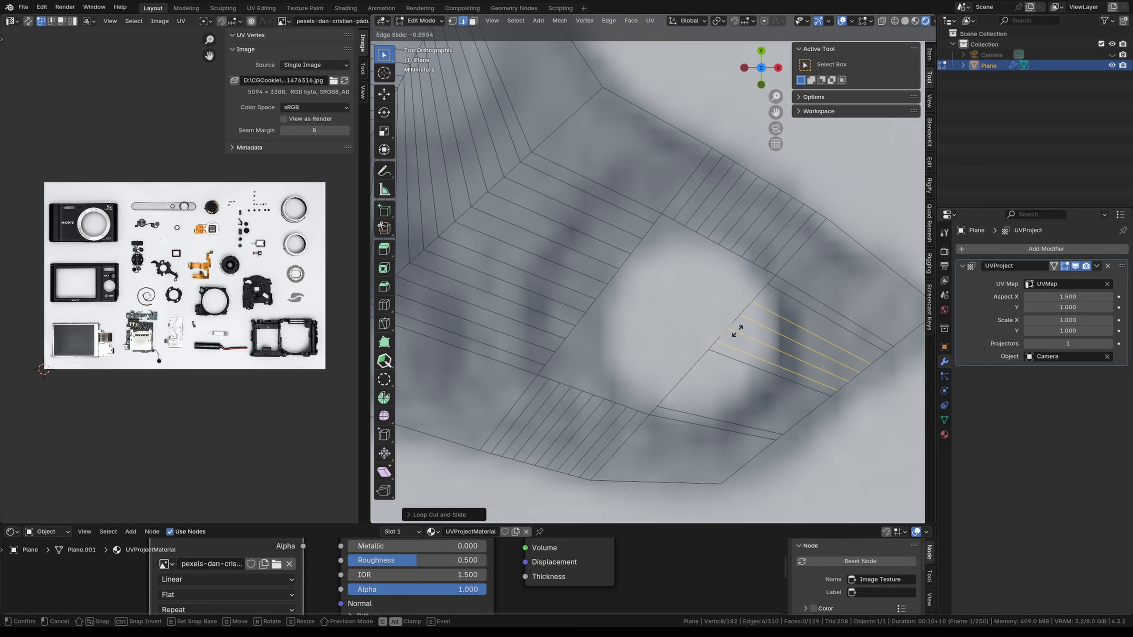
pyautogui.click(692, 384)
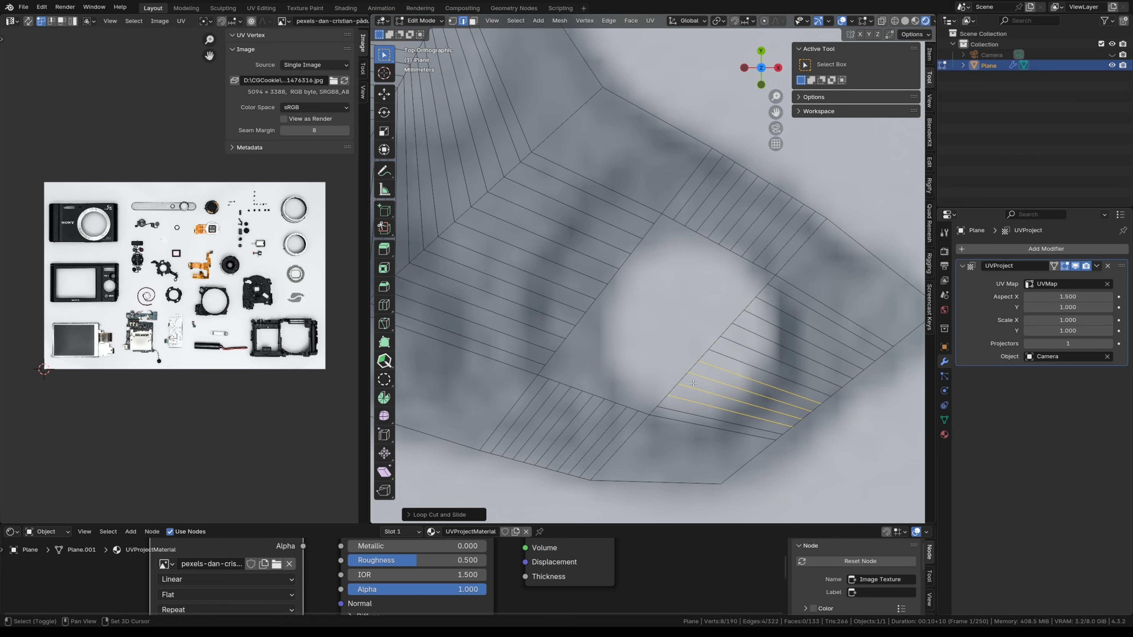
# - Round the tip hole's border into a circle with To Sphere and move it onto the photo's hole
pyautogui.keyDown('alt'); pyautogui.click(610, 402); pyautogui.keyUp('alt')
pyautogui.keyDown('shift'); pyautogui.moveTo(636, 361); pyautogui.dragTo(591, 346, button='middle'); pyautogui.keyUp('shift')
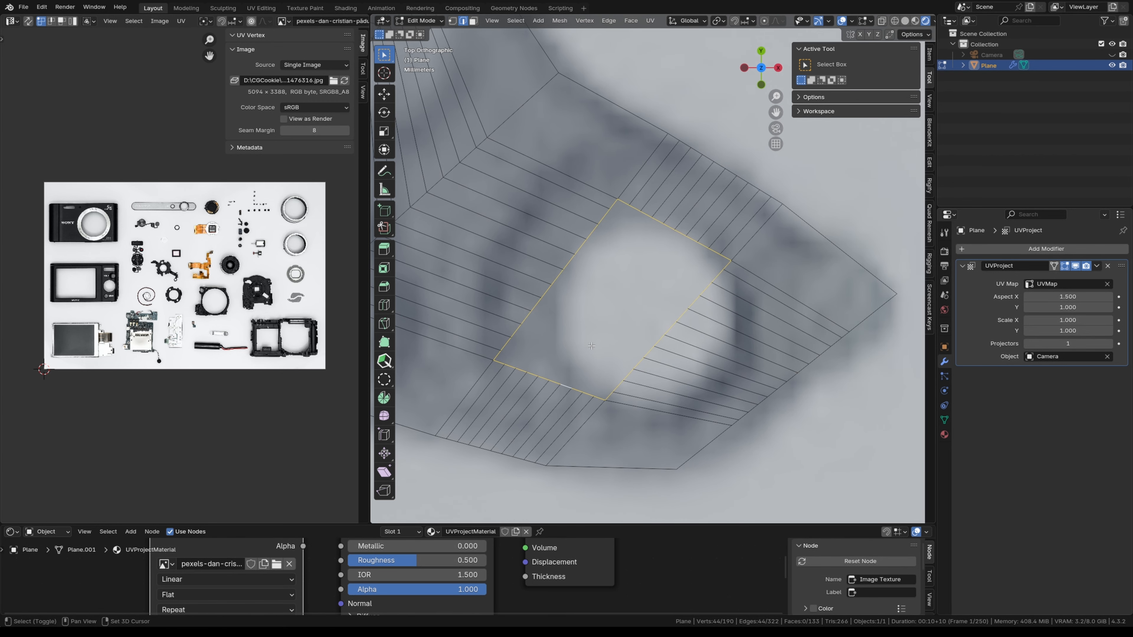
pyautogui.press('q')
pyautogui.click(591, 346)
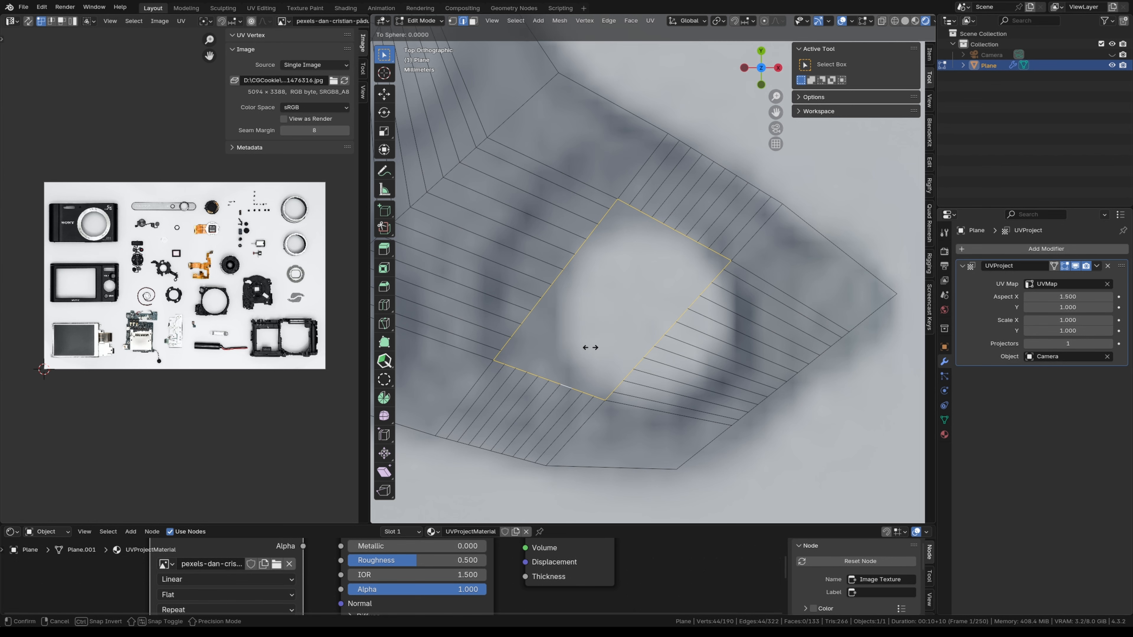
pyautogui.click(417, 334)
pyautogui.keyDown('shift'); pyautogui.moveTo(657, 335); pyautogui.dragTo(572, 299, button='middle'); pyautogui.keyUp('shift')
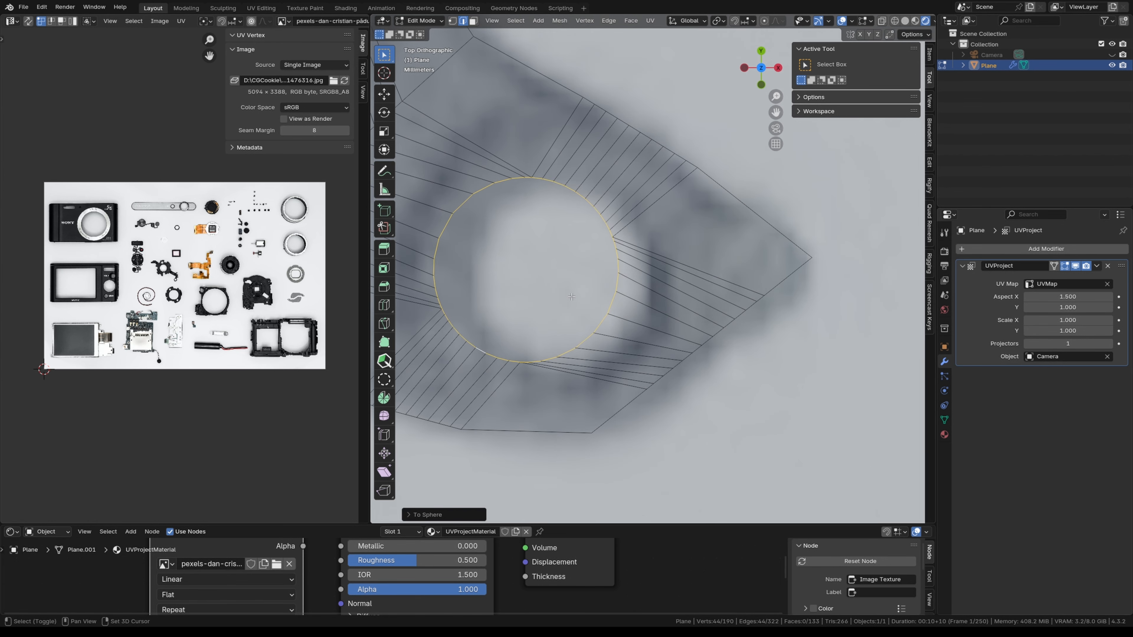
pyautogui.press('g')
pyautogui.click(609, 309)
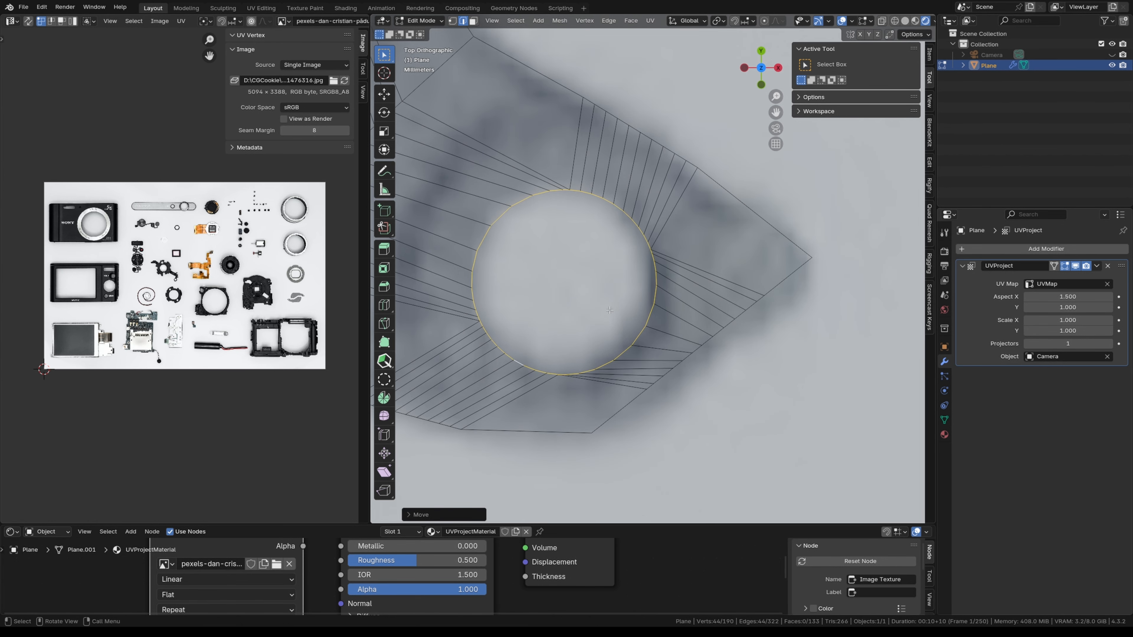
# - Add and slide loop cuts across the arm on both sides of the second round feature near the hook
pyautogui.keyDown('shift'); pyautogui.moveTo(584, 369); pyautogui.dragTo(753, 385, button='middle'); pyautogui.keyUp('shift')
pyautogui.scroll(-7, 714, 335)
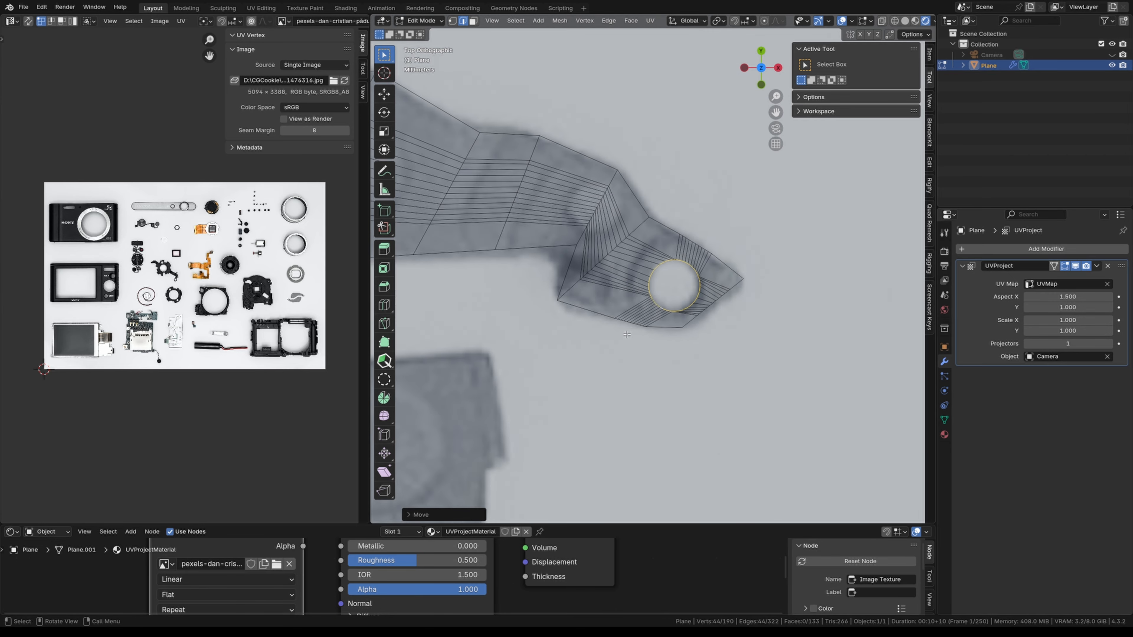
pyautogui.keyDown('shift'); pyautogui.moveTo(625, 192); pyautogui.dragTo(669, 274, button='middle'); pyautogui.keyUp('shift')
pyautogui.scroll(6, 669, 274)
pyautogui.hotkey('ctrl', 'r')
pyautogui.click(589, 254)
pyautogui.click(626, 268)
pyautogui.hotkey('ctrl', 'r')
pyautogui.click(707, 287)
pyautogui.click(719, 304)
pyautogui.keyDown('shift'); pyautogui.moveTo(709, 321); pyautogui.dragTo(697, 279, button='middle'); pyautogui.keyUp('shift')
pyautogui.press('1')
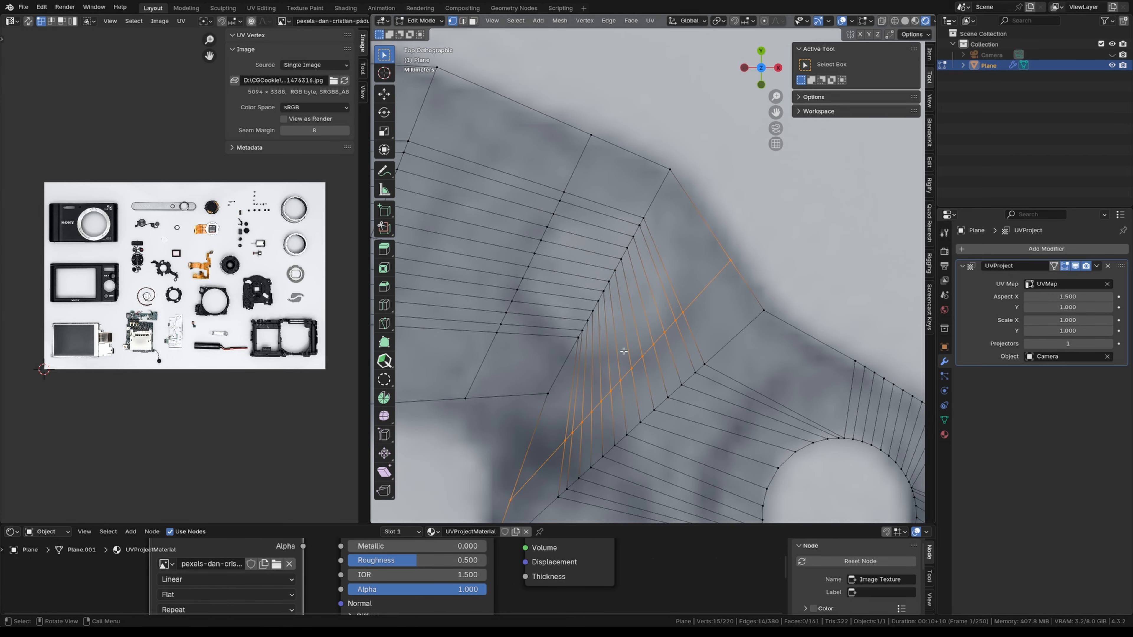
# - Select the vertices around the second round feature and delete the faces covering it
pyautogui.click(582, 331)
pyautogui.keyDown('ctrl'); pyautogui.click(640, 226); pyautogui.keyUp('ctrl')
pyautogui.press('x')
pyautogui.click(639, 226)
# - Add evenly spaced loop cuts in the face strips surrounding the second opening
pyautogui.hotkey('ctrl', 'r')
pyautogui.click(551, 341)
pyautogui.hotkey('ctrl', 'r')
pyautogui.click(612, 205)
pyautogui.hotkey('ctrl', 'r')
pyautogui.click(667, 261)
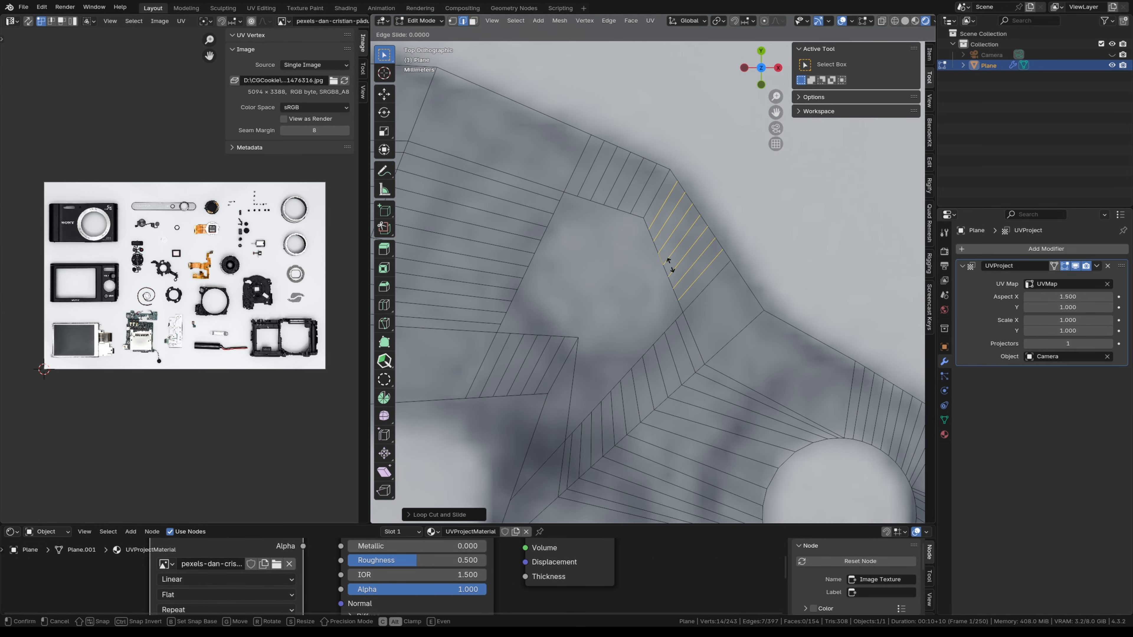
pyautogui.hotkey('ctrl', 'r')
# - Try rounding the second opening's border with To Sphere, scaling it and moving it over the photo's round feature
pyautogui.keyDown('alt'); pyautogui.click(573, 380); pyautogui.keyUp('alt')
pyautogui.hotkey('alt', 'shift', 's')
pyautogui.press('s')
pyautogui.press('g')
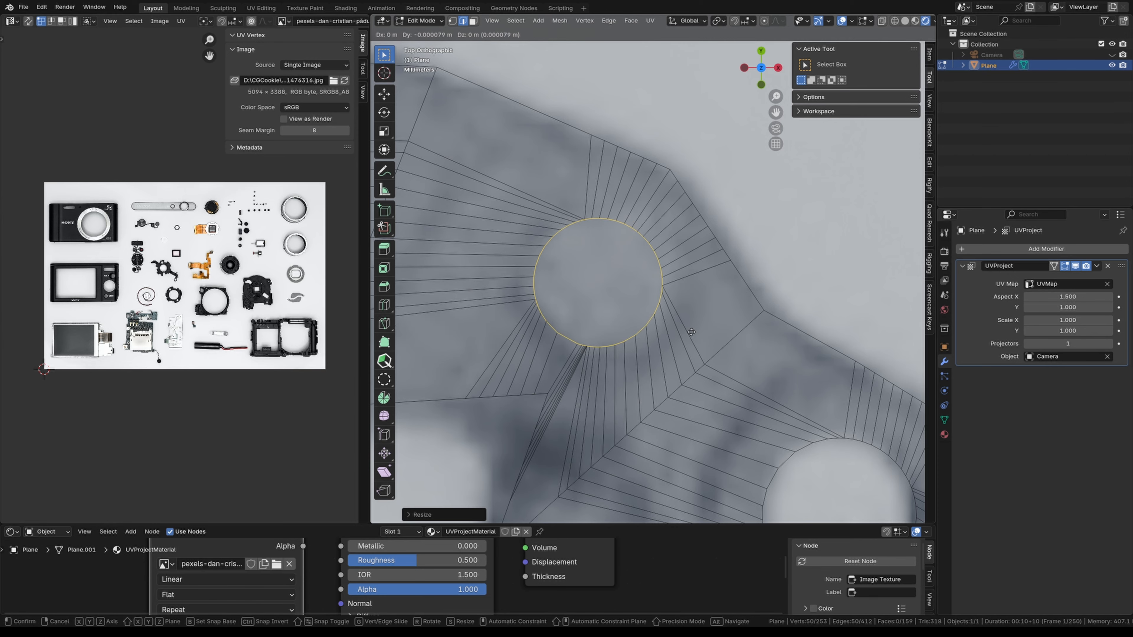
pyautogui.keyDown('shift'); pyautogui.moveTo(540, 455); pyautogui.dragTo(611, 288, button='middle'); pyautogui.keyUp('shift')
# - Try sliding a vertex along the outline below the second opening toward the hook
pyautogui.click(553, 365)
pyautogui.press('g')
pyautogui.press('g')
pyautogui.click(544, 391)
pyautogui.scroll(-3, 613, 353)
# - Try moving the row of lower-edge vertices left of the hook's inner corner along the X axis
pyautogui.click(625, 233)
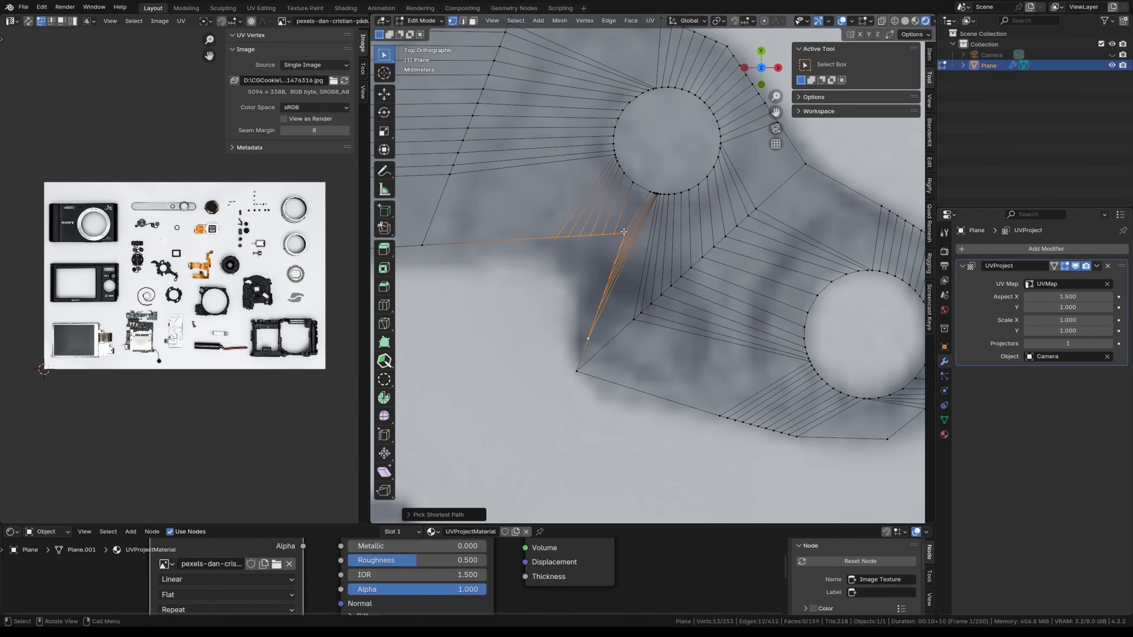
pyautogui.keyDown('ctrl'); pyautogui.click(556, 237); pyautogui.keyUp('ctrl')
pyautogui.press('g')
pyautogui.press('g')
pyautogui.rightClick(562, 251)
pyautogui.scroll(2, 580, 268)
pyautogui.keyDown('shift'); pyautogui.moveTo(589, 273); pyautogui.dragTo(639, 304, button='middle'); pyautogui.keyUp('shift')
pyautogui.press('g')
pyautogui.press('x')
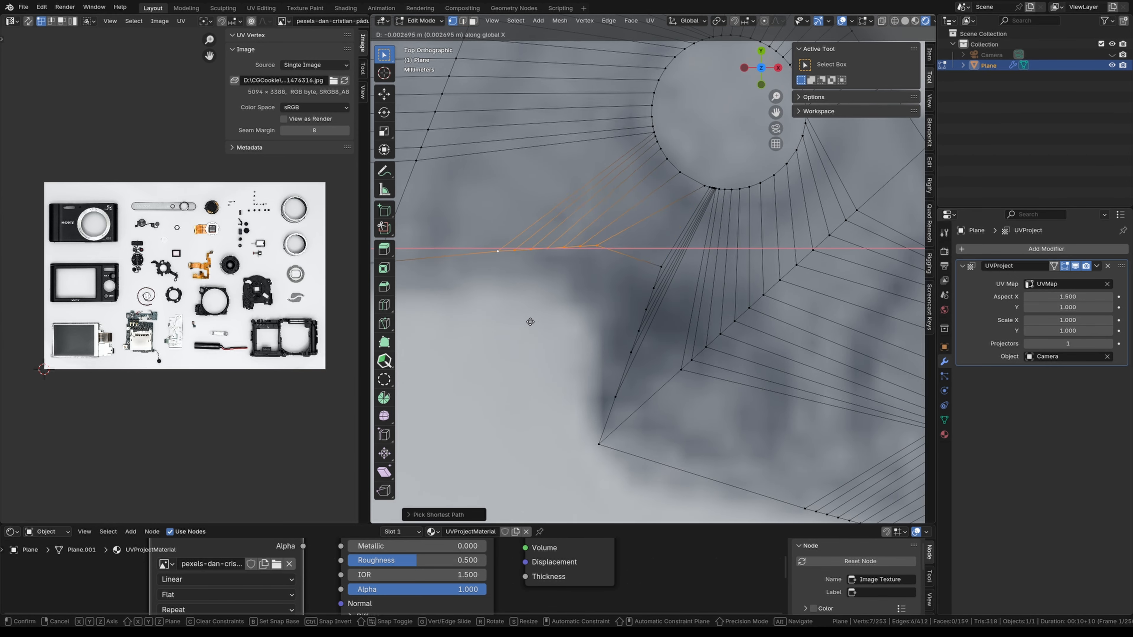
pyautogui.rightClick(531, 321)
# - Undo the vertex edits near the hook and the rounding of the second opening
pyautogui.scroll(-3, 579, 339)
pyautogui.scroll(-8, 665, 364)
pyautogui.moveTo(665, 364); pyautogui.dragTo(667, 366, button='middle')
pyautogui.press('KP_7')
pyautogui.scroll(9, 660, 339)
pyautogui.keyDown('shift'); pyautogui.moveTo(637, 325); pyautogui.dragTo(617, 387, button='middle'); pyautogui.keyUp('shift')
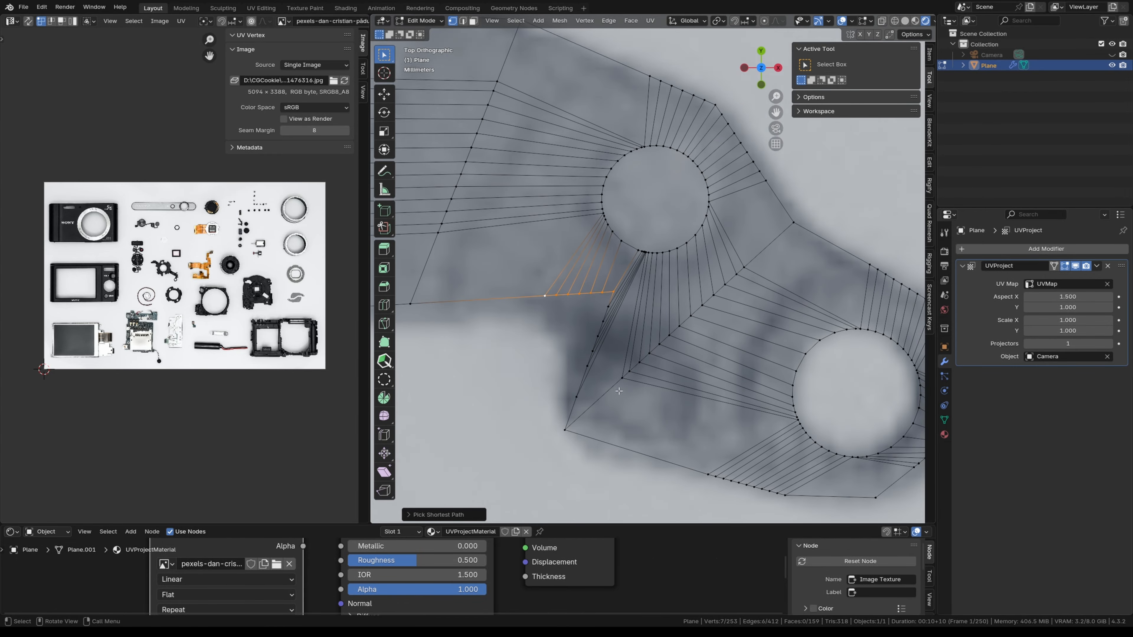
pyautogui.scroll(10, 665, 344)
pyautogui.scroll(-9, 645, 304)
pyautogui.hotkey('ctrl', 'z')
pyautogui.hotkey('ctrl', 'z')
pyautogui.hotkey('ctrl', 'z')
pyautogui.hotkey('ctrl', 'z')
pyautogui.hotkey('ctrl', 'z')
pyautogui.hotkey('ctrl', 'z')
pyautogui.hotkey('ctrl', 'z')
pyautogui.hotkey('ctrl', 'z')
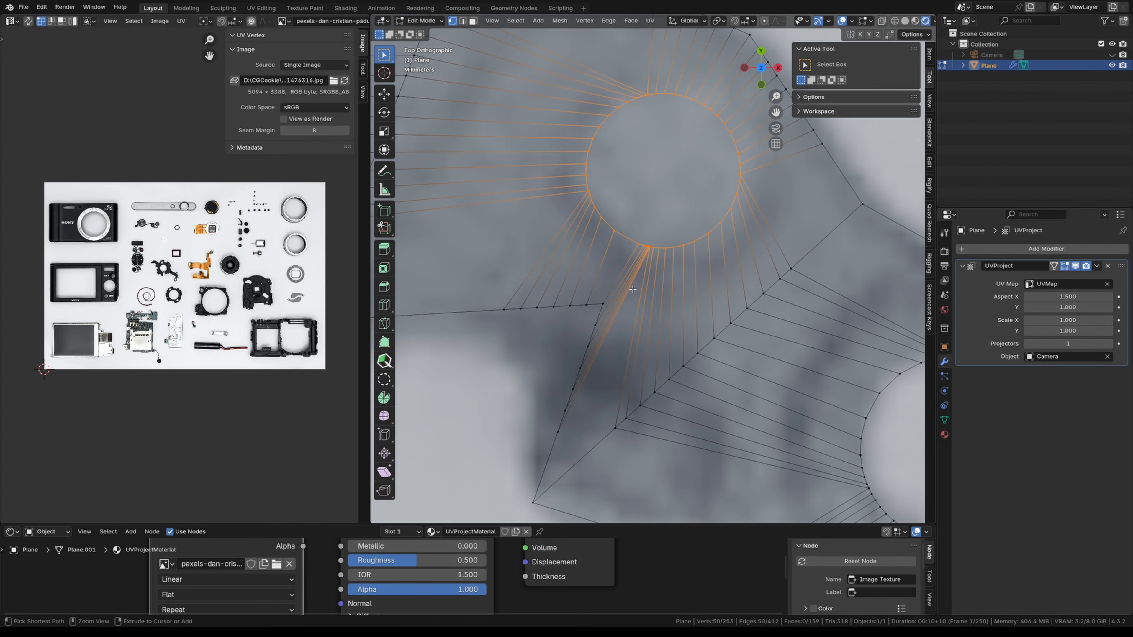
# - Add a loop cut at the hook's inner corner, then round the second opening's border and scale it to about 0.89
pyautogui.hotkey('ctrl', 'r')
pyautogui.click(605, 312)
pyautogui.rightClick(607, 322)
pyautogui.press('1')
pyautogui.click(602, 304)
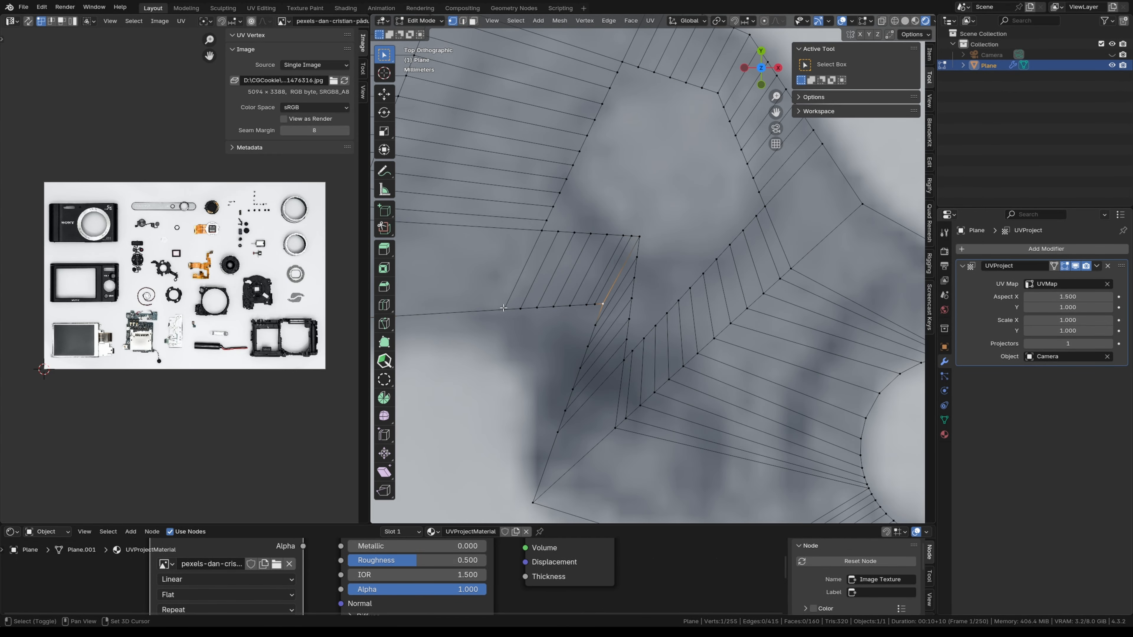
pyautogui.keyDown('ctrl'); pyautogui.click(595, 305); pyautogui.keyUp('ctrl')
pyautogui.scroll(-7, 615, 308)
pyautogui.keyDown('shift'); pyautogui.moveTo(647, 312); pyautogui.dragTo(591, 381, button='middle'); pyautogui.keyUp('shift')
pyautogui.scroll(5, 696, 322)
pyautogui.scroll(3, 591, 380)
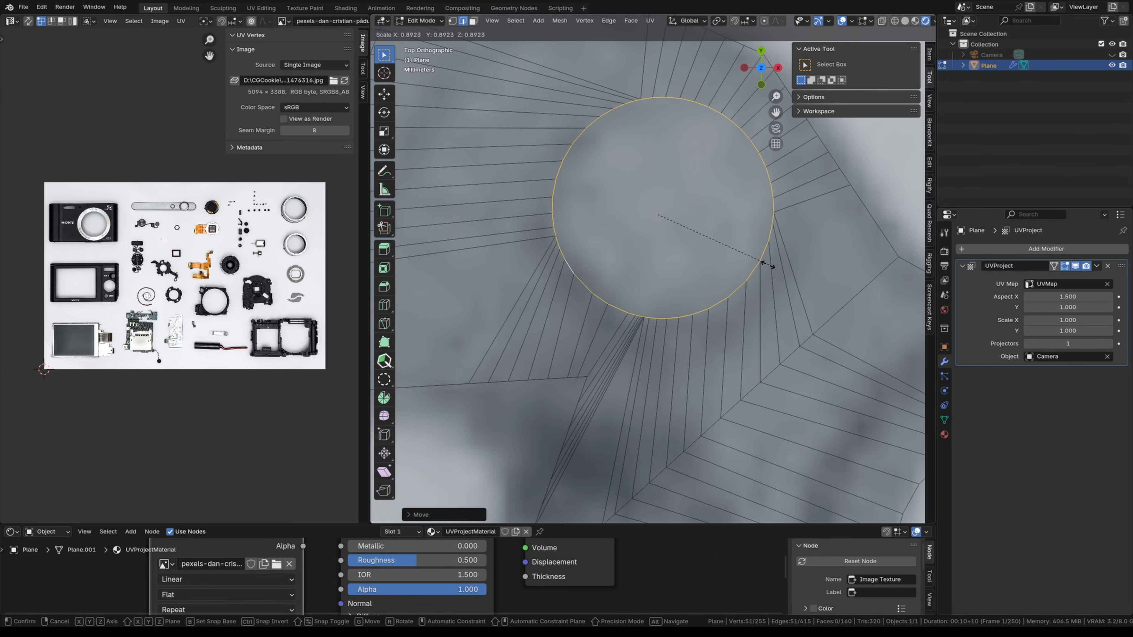
pyautogui.scroll(-6, 688, 318)
pyautogui.scroll(-3, 758, 317)
pyautogui.keyDown('shift'); pyautogui.moveTo(688, 318); pyautogui.dragTo(618, 341, button='middle'); pyautogui.keyUp('shift')
pyautogui.scroll(-2, 504, 299)
# - Add a cylinder, scale it down and place sized copies over the blade's three remaining round features
pyautogui.click(618, 341)
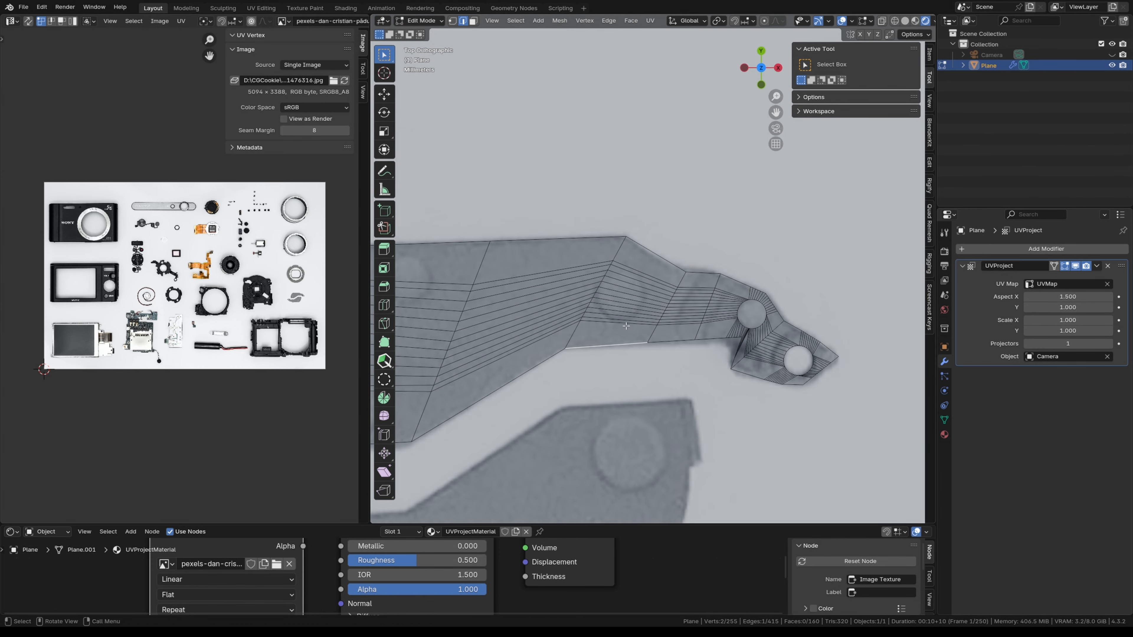
pyautogui.scroll(2, 629, 324)
pyautogui.hotkey('shift', 'a')
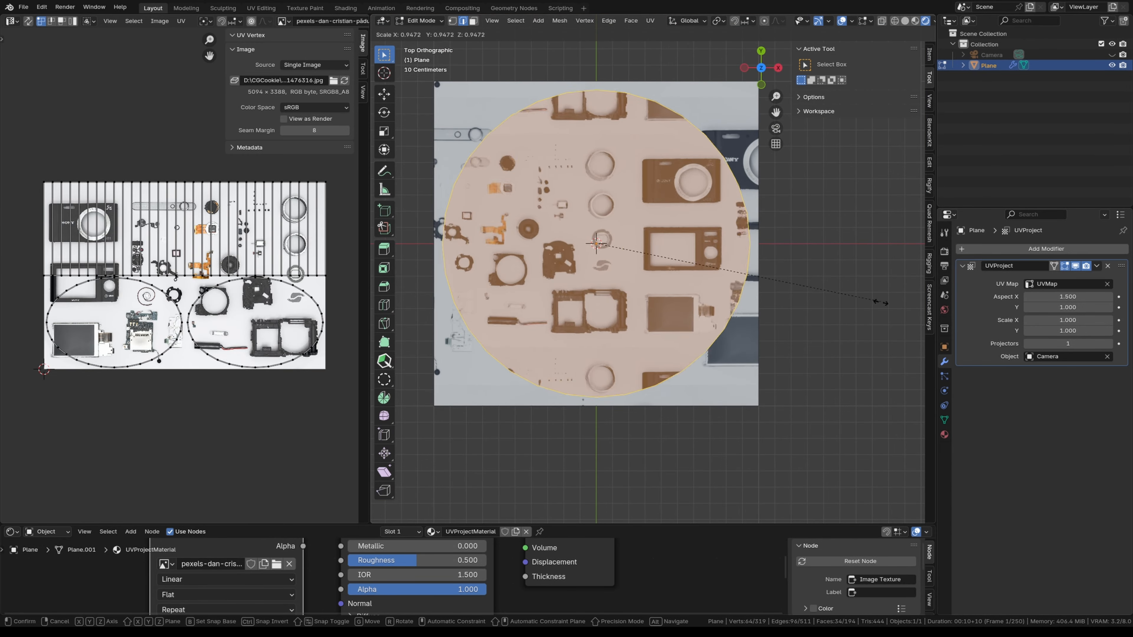
pyautogui.scroll(6, 619, 312)
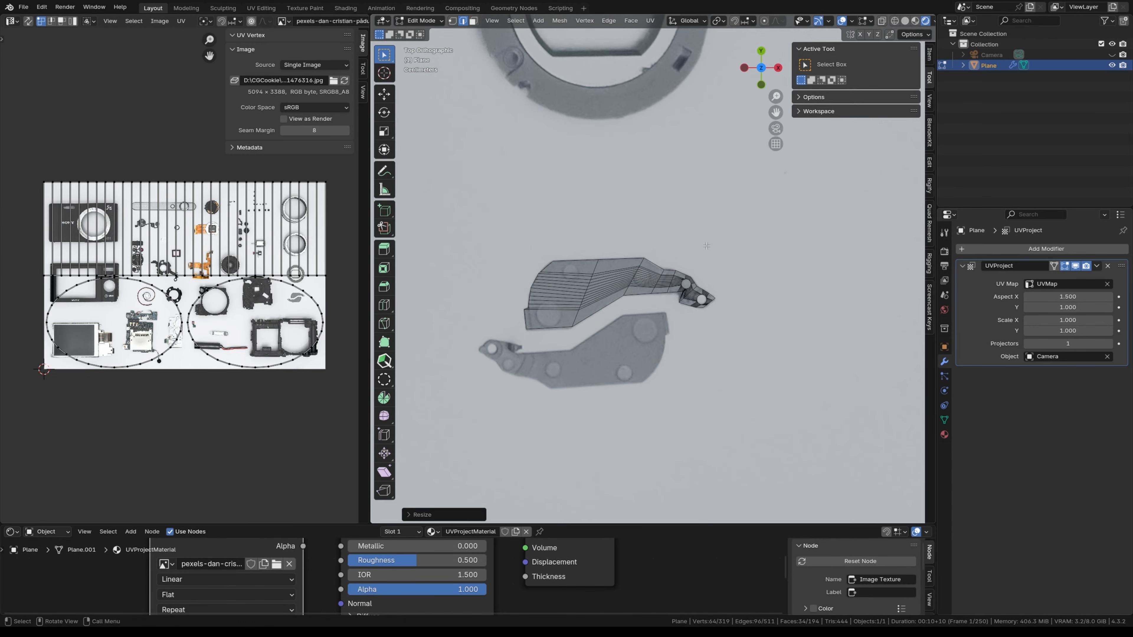
pyautogui.press('g')
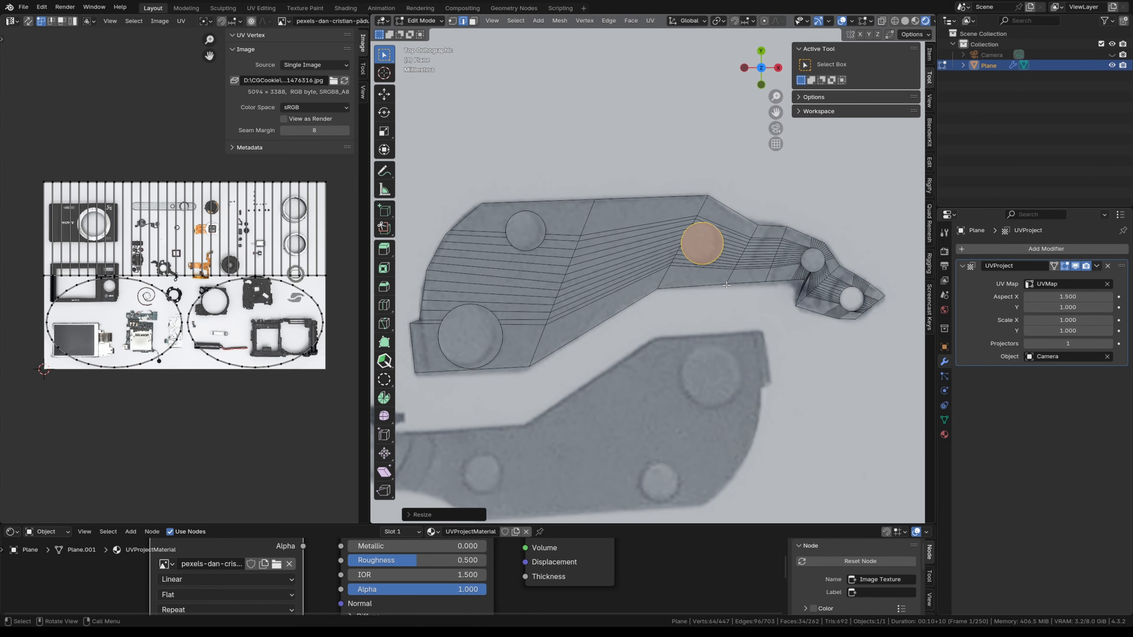
# - Delete the large image plane's face so only the blade mesh and its cylinders remain
pyautogui.scroll(-3, 718, 289)
pyautogui.moveTo(718, 289); pyautogui.dragTo(691, 236, button='middle')
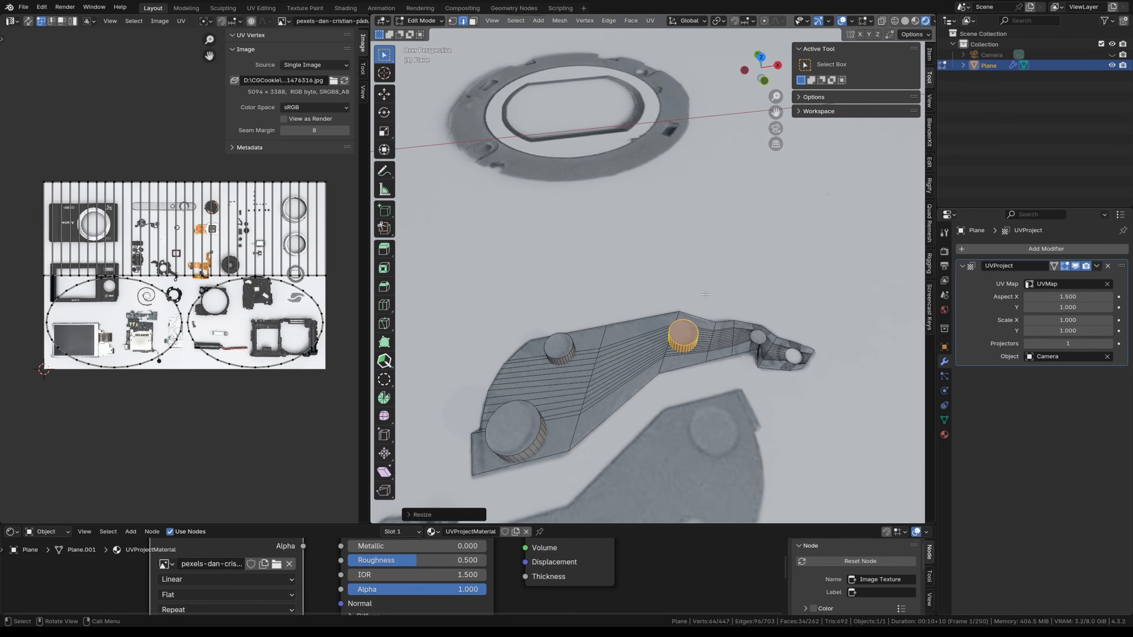
pyautogui.press('3')
pyautogui.scroll(-10, 624, 241)
pyautogui.moveTo(495, 237); pyautogui.dragTo(531, 229, button='middle')
pyautogui.click(531, 228)
pyautogui.press('x')
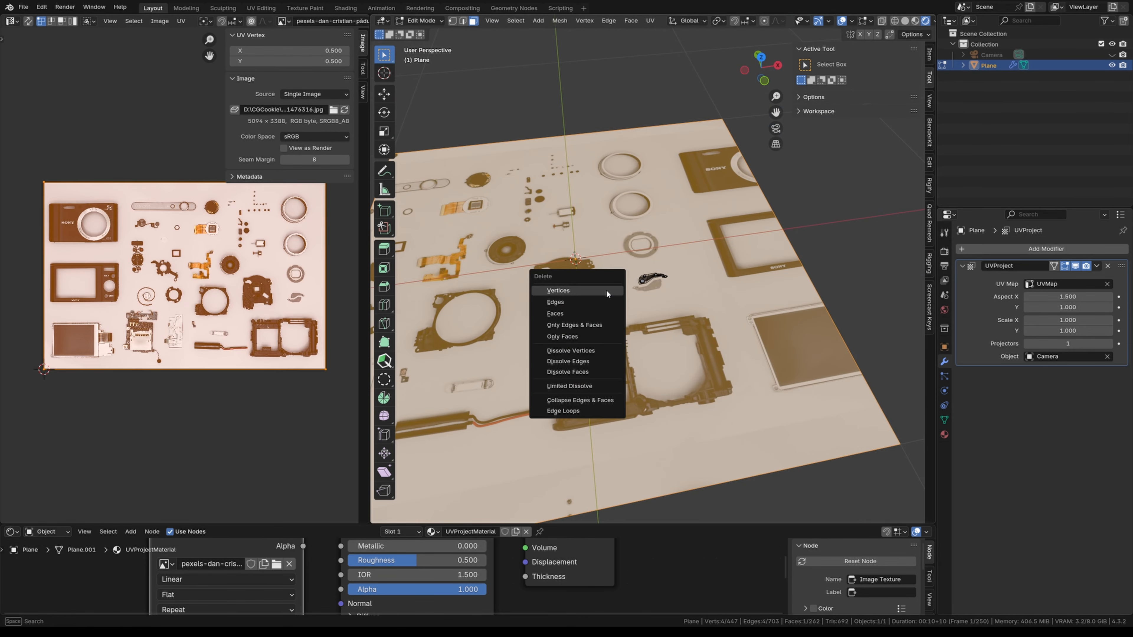
pyautogui.click(597, 313)
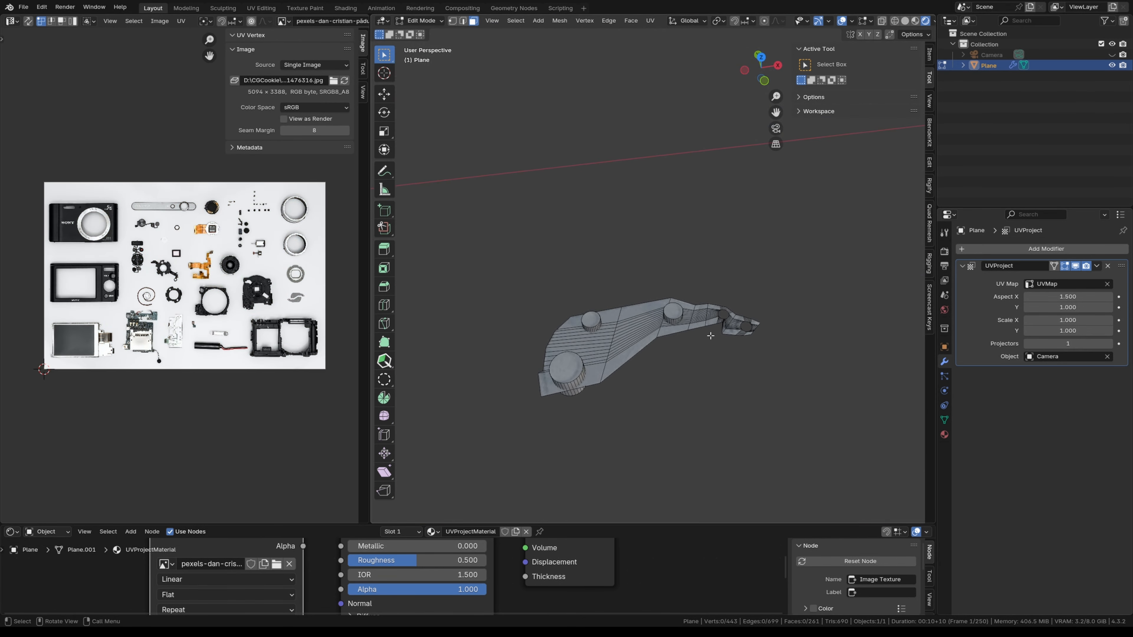
# - Select the whole cylinder nearest the blade's hook and raise it so its base sits on the blade
pyautogui.scroll(2, 670, 340)
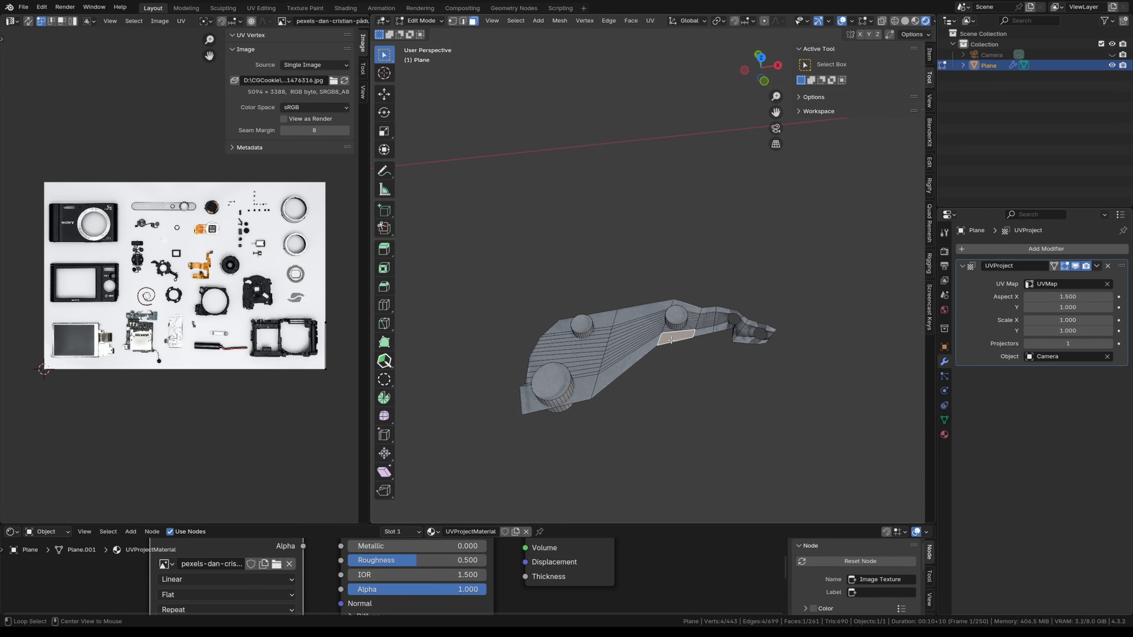
pyautogui.press('KP_Decimal')
pyautogui.scroll(-7, 671, 340)
pyautogui.moveTo(698, 311); pyautogui.dragTo(684, 237, button='middle')
pyautogui.scroll(3, 736, 353)
pyautogui.click(684, 237)
pyautogui.hotkey('ctrl', 'l')
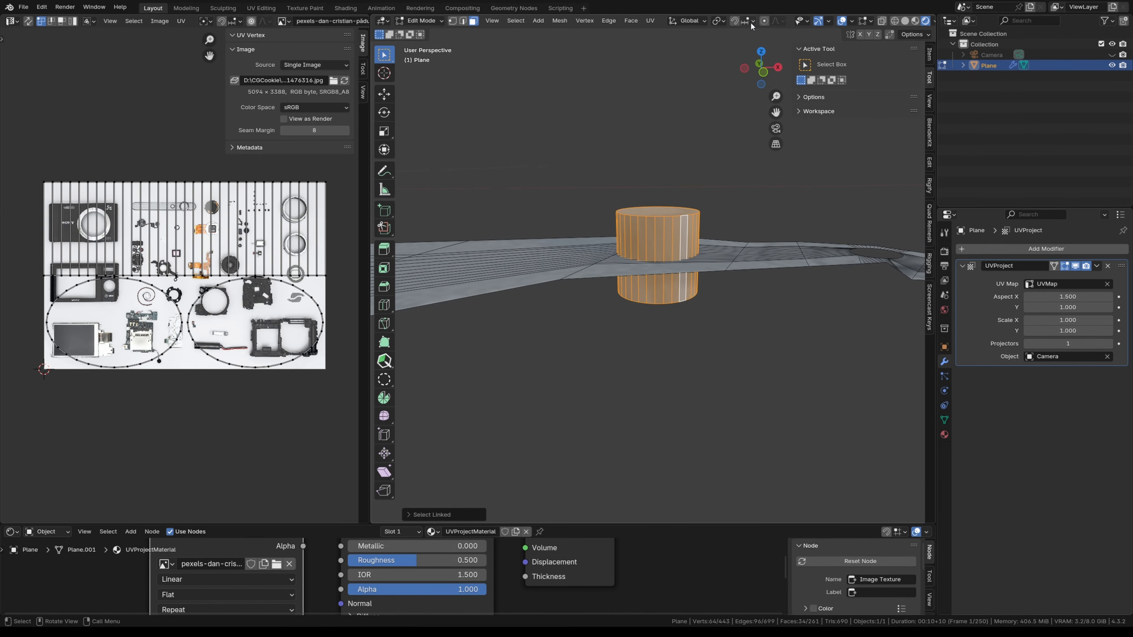
pyautogui.click(753, 21)
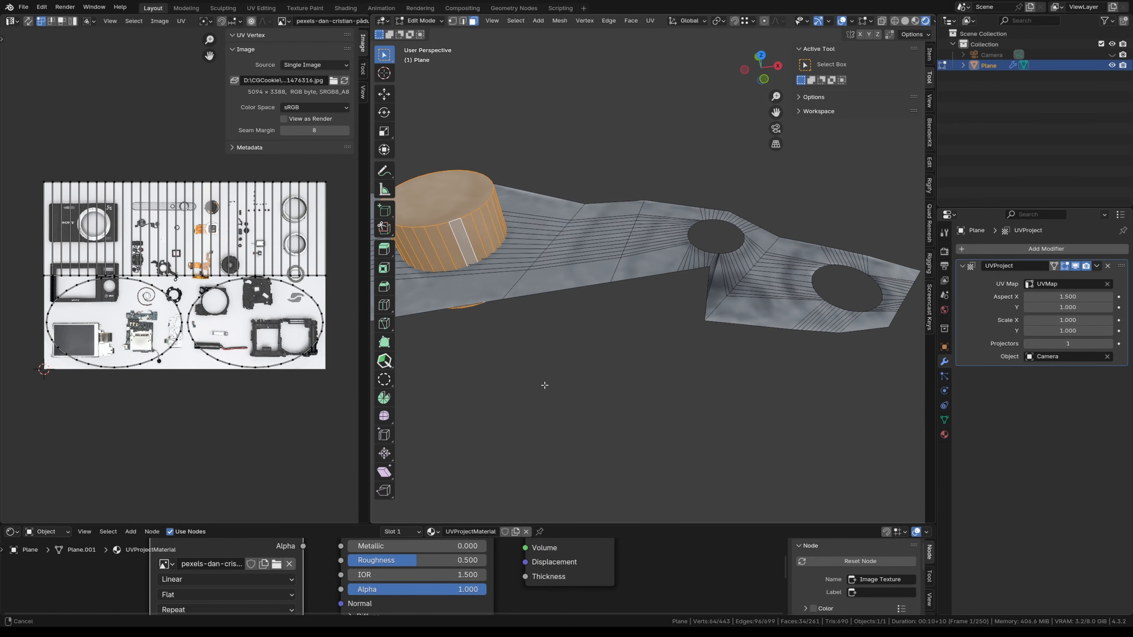
pyautogui.moveTo(539, 384); pyautogui.dragTo(698, 348, button='middle')
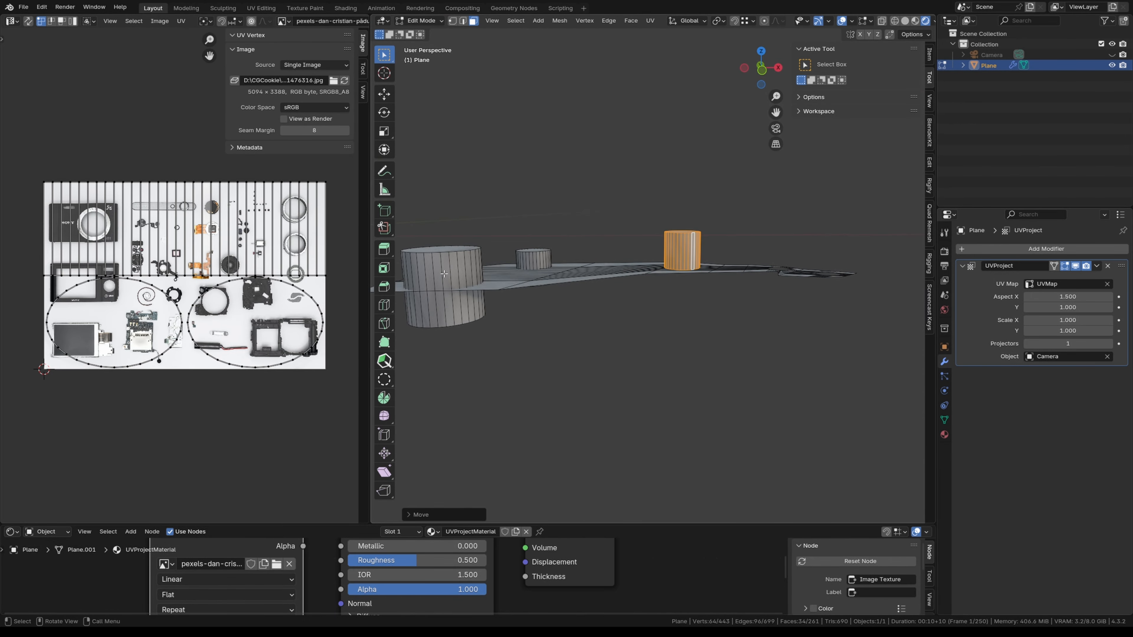
# - Select the whole large cylinder at the blade's wide end and raise it along Z until its base meets the blade
pyautogui.click(477, 281)
pyautogui.hotkey('ctrl', 'l')
pyautogui.press('g')
pyautogui.press('z')
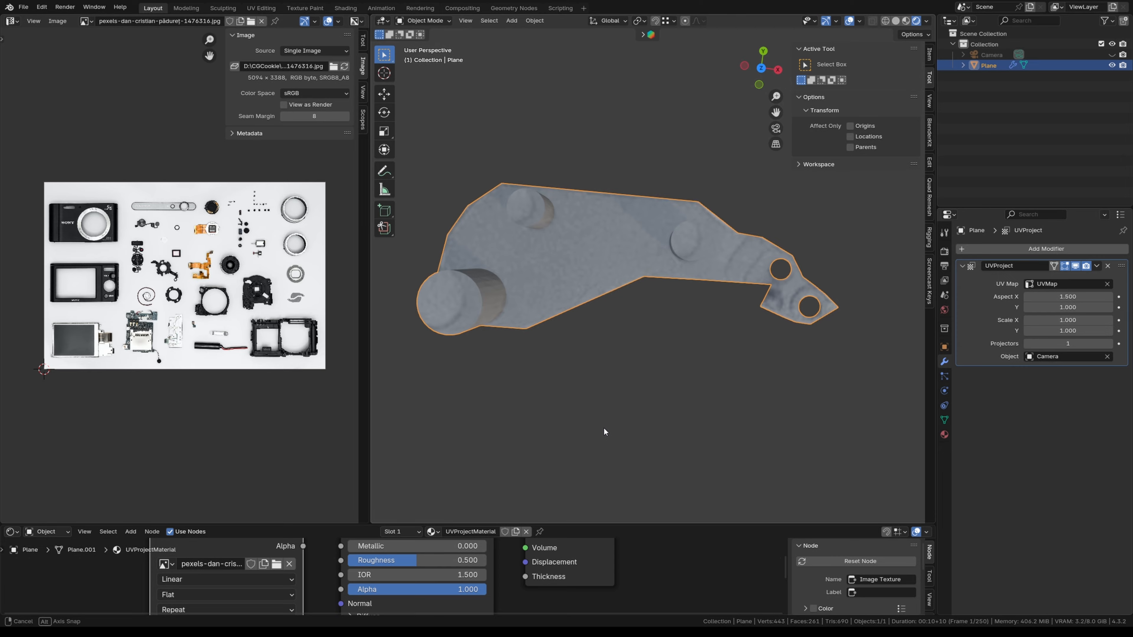
pyautogui.moveTo(604, 426); pyautogui.dragTo(577, 383, button='middle')
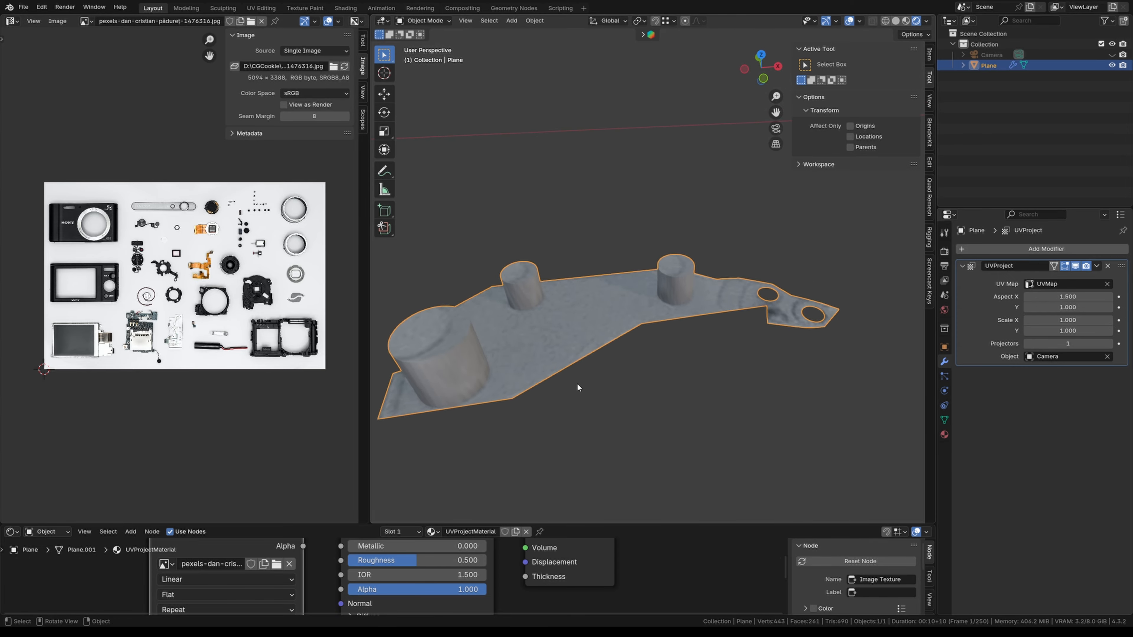
pyautogui.hotkey('ctrl', 'l')
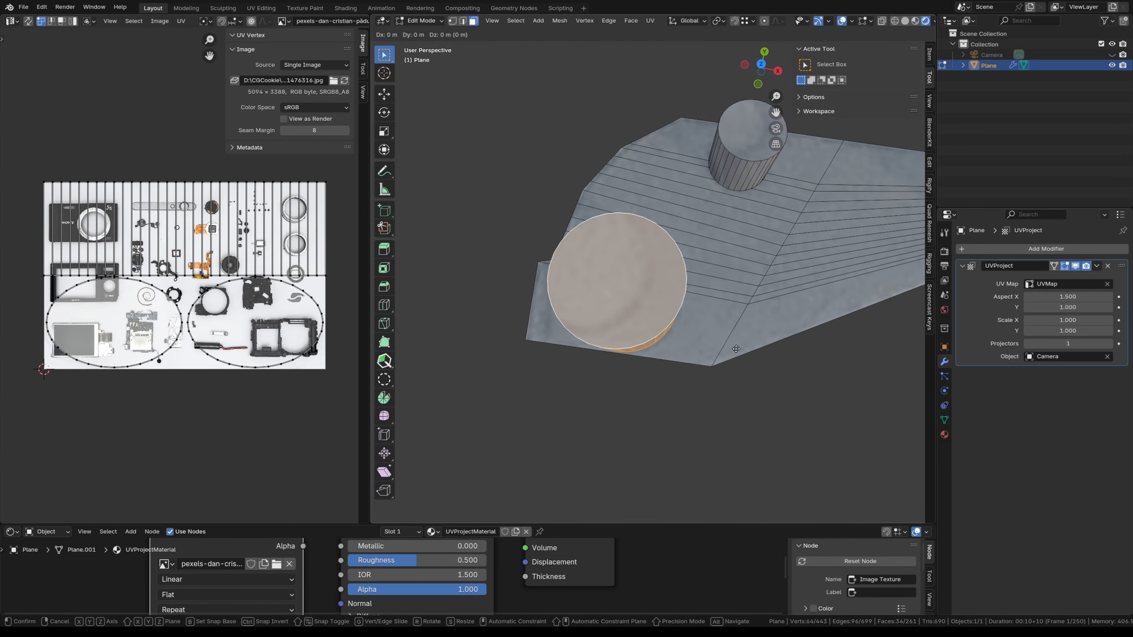
pyautogui.click(717, 334)
# - Extrude the border loop of the opening above the hook's inner corner upward along Z to form a raised rim
pyautogui.moveTo(719, 335); pyautogui.dragTo(798, 312, button='middle')
pyautogui.keyDown('shift'); pyautogui.moveTo(798, 313); pyautogui.dragTo(678, 333, button='middle'); pyautogui.keyUp('shift')
pyautogui.moveTo(678, 332); pyautogui.dragTo(482, 357, button='middle')
pyautogui.press('2')
pyautogui.hotkey('alt', 'a')
pyautogui.keyDown('alt'); pyautogui.click(637, 238); pyautogui.keyUp('alt')
pyautogui.press('e')
pyautogui.press('z')
pyautogui.click(695, 280)
pyautogui.moveTo(696, 284); pyautogui.dragTo(716, 258, button='middle')
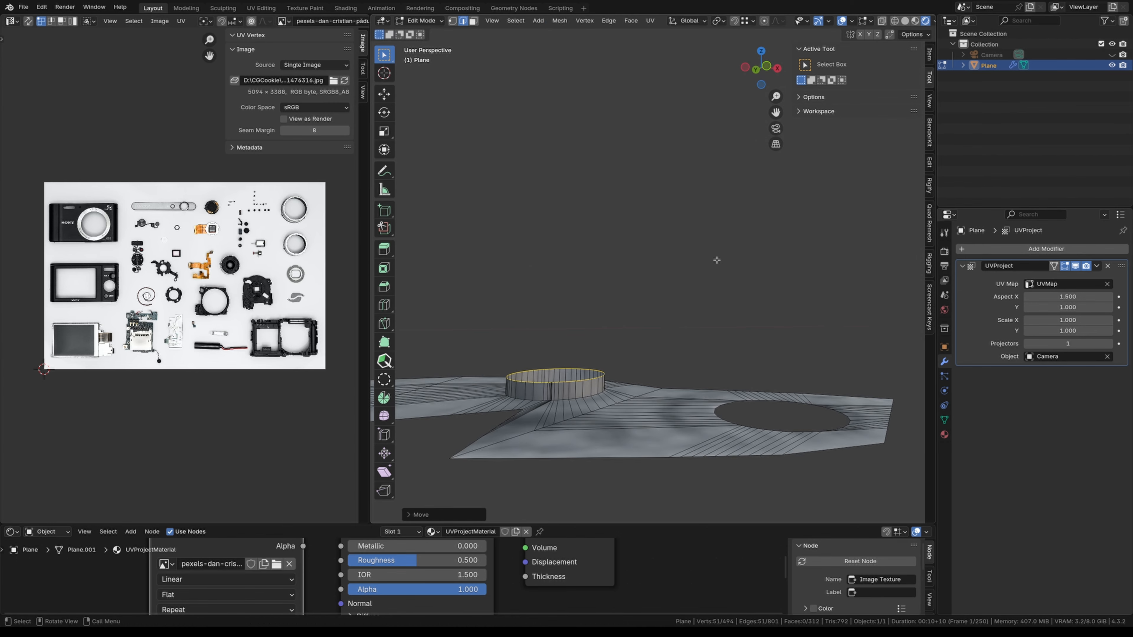
# - Extrude the border loop of the opening at the blade's tip upward along Z into a short raised rim
pyautogui.keyDown('alt'); pyautogui.click(736, 418); pyautogui.keyUp('alt')
pyautogui.press('e')
pyautogui.press('z')
pyautogui.click(727, 411)
pyautogui.scroll(-6, 720, 407)
pyautogui.moveTo(727, 420); pyautogui.dragTo(634, 417, button='middle')
pyautogui.press('Tab')
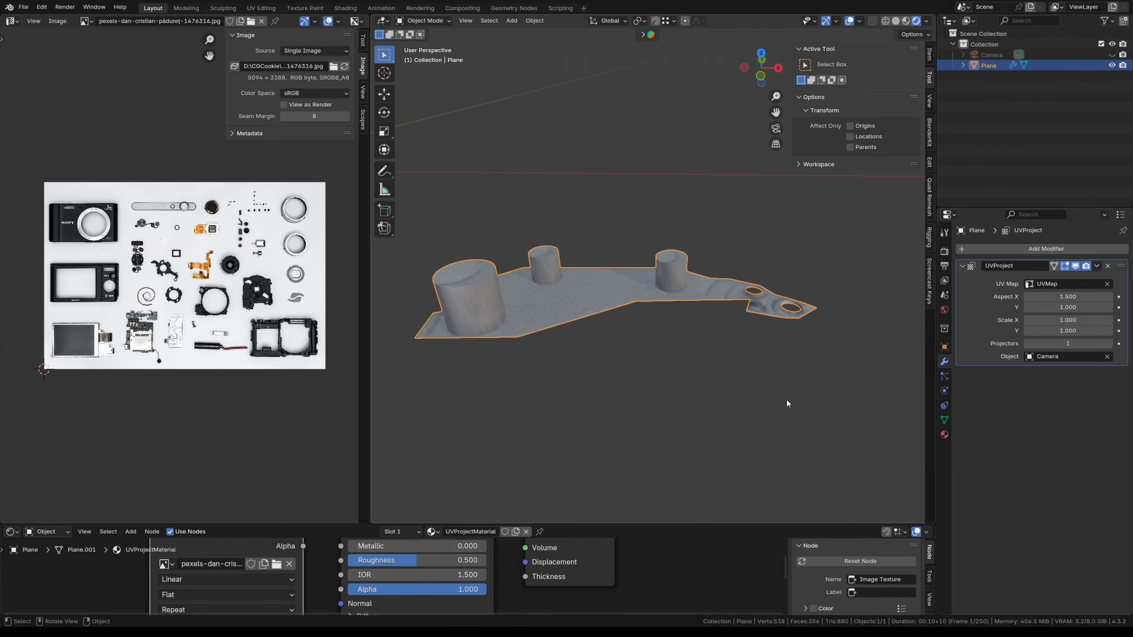
# - Add a Solidify modifier to the blade and set its thickness to 0.0005 m
pyautogui.scroll(4, 787, 400)
pyautogui.click(1060, 248)
pyautogui.write('s')
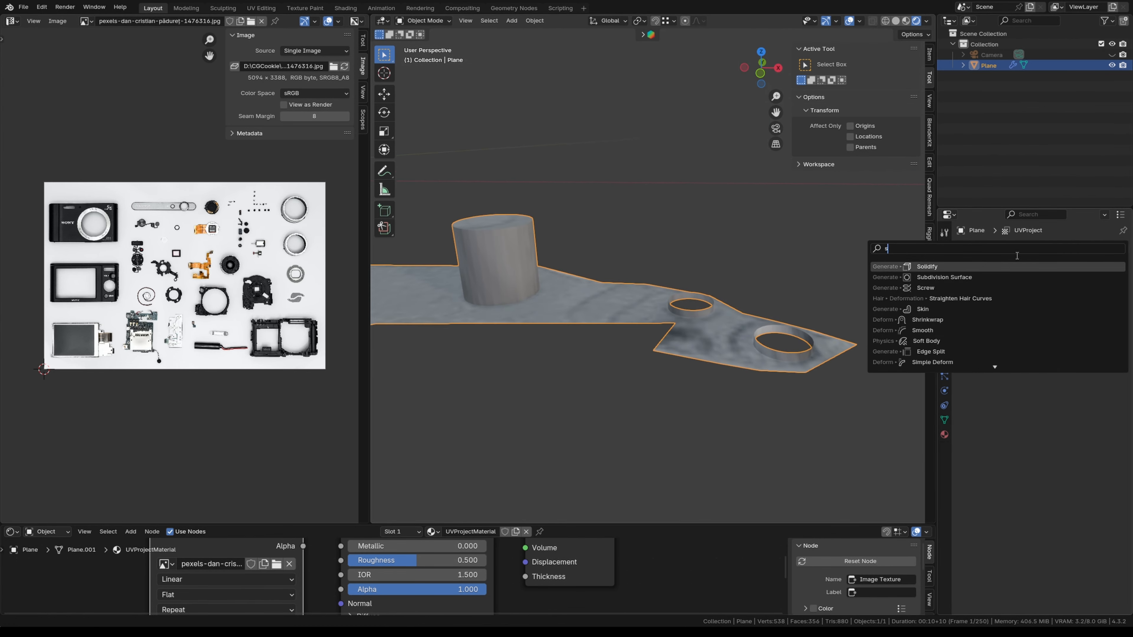
pyautogui.click(948, 270)
pyautogui.moveTo(1087, 403); pyautogui.dragTo(1081, 403)
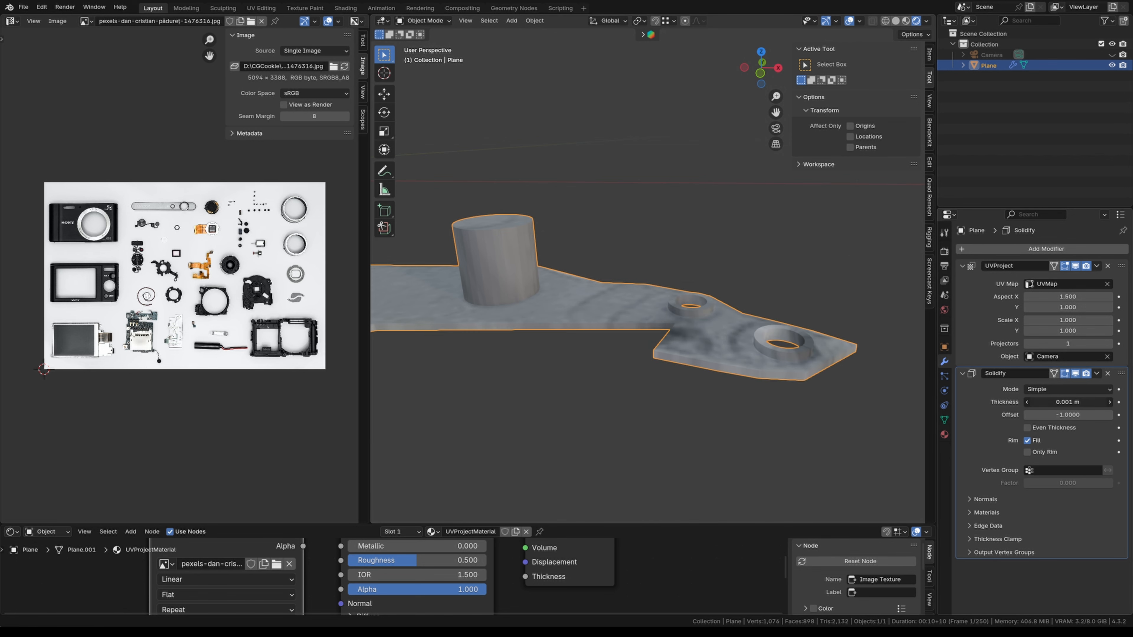
pyautogui.click(1070, 404)
pyautogui.write('0.0005')
pyautogui.press('Return')
pyautogui.scroll(4, 814, 367)
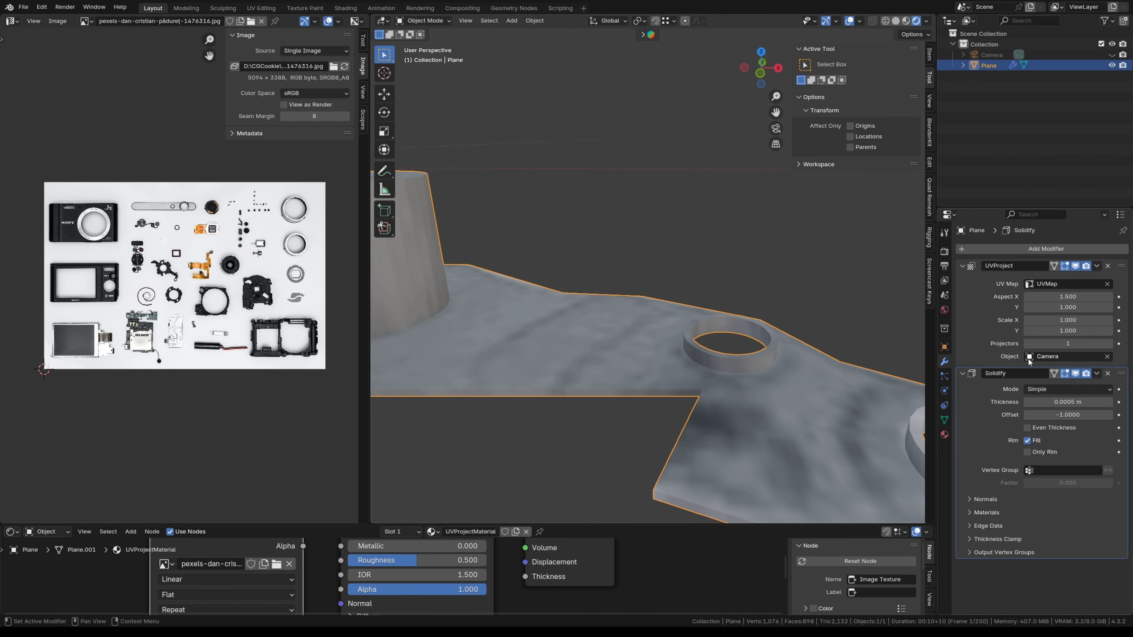
# - Add a Bevel modifier to the blade with an amount of 0.001 m
pyautogui.click(1041, 248)
pyautogui.write('bevel')
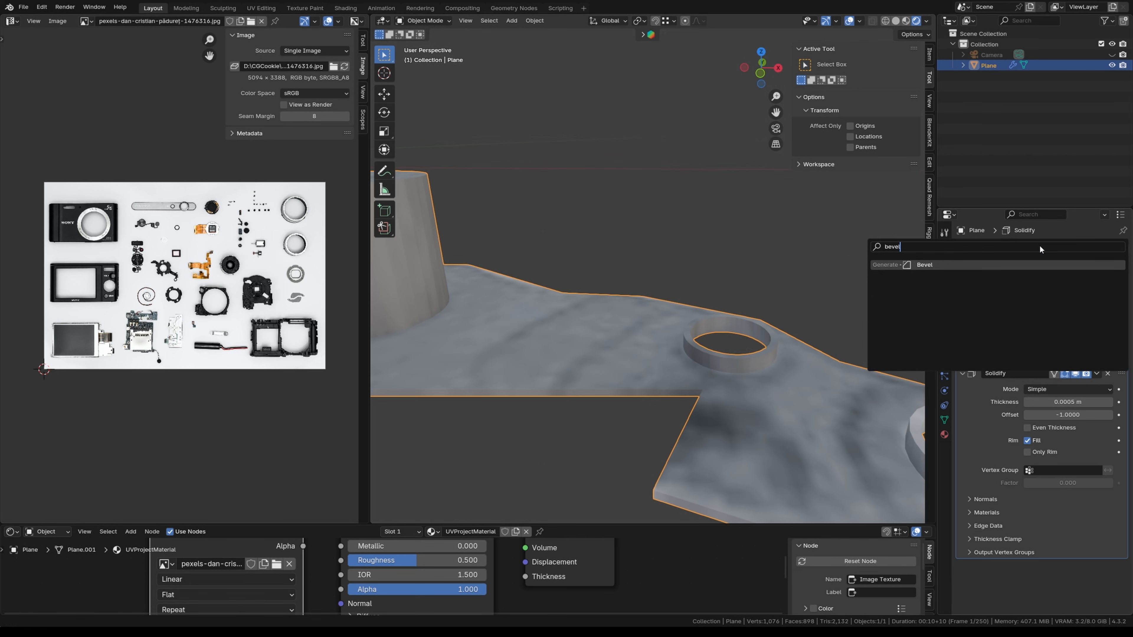
pyautogui.press('Return')
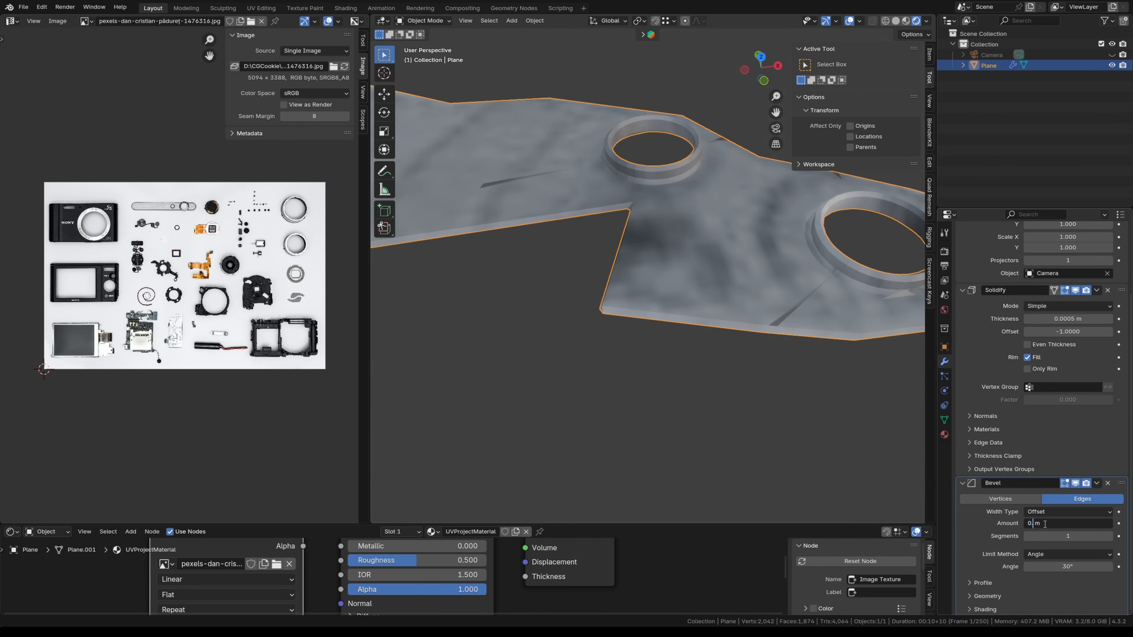
pyautogui.press('Return')
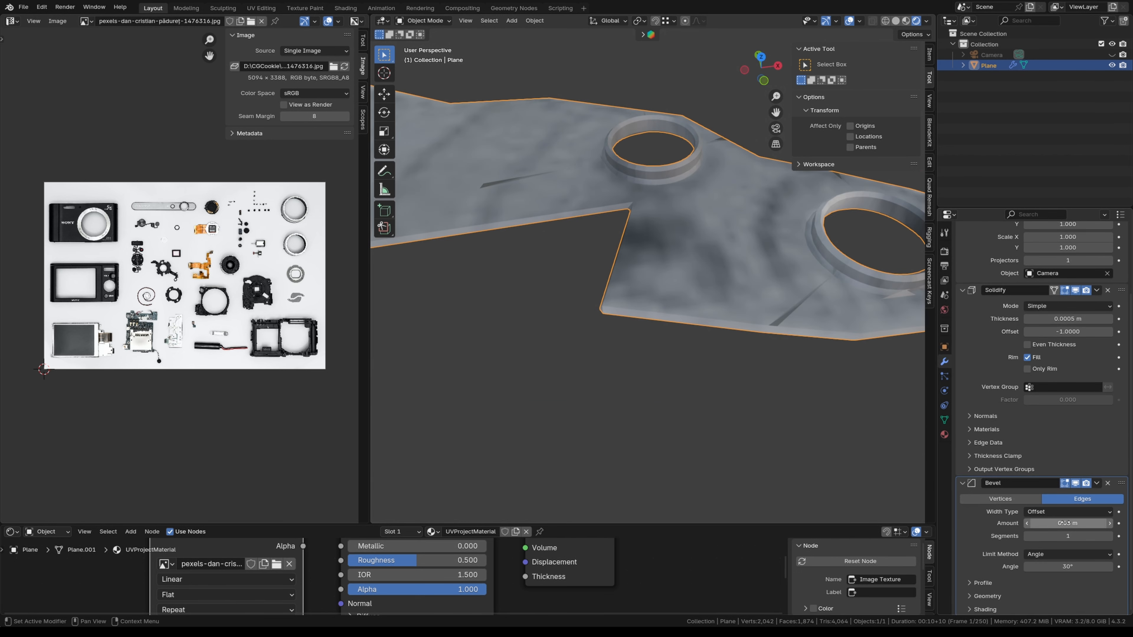
pyautogui.moveTo(1045, 524); pyautogui.dragTo(1031, 524)
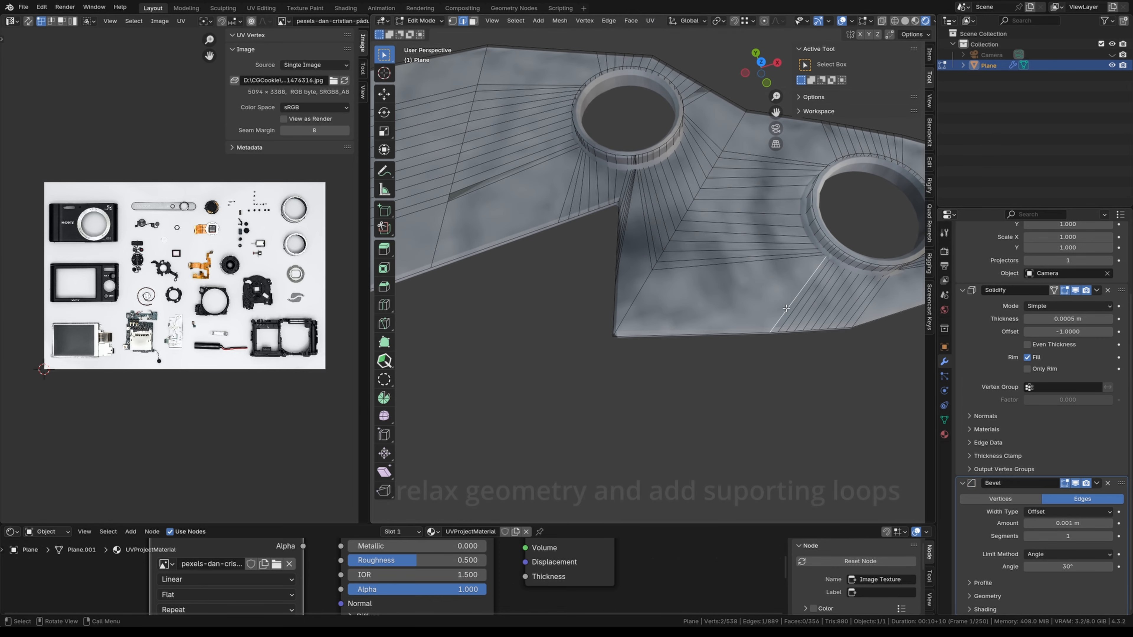
# - Slide the crowded vertices on the hook's lower edge toward its lower corner to spread them out
pyautogui.press('g')
pyautogui.press('g')
pyautogui.click(781, 331)
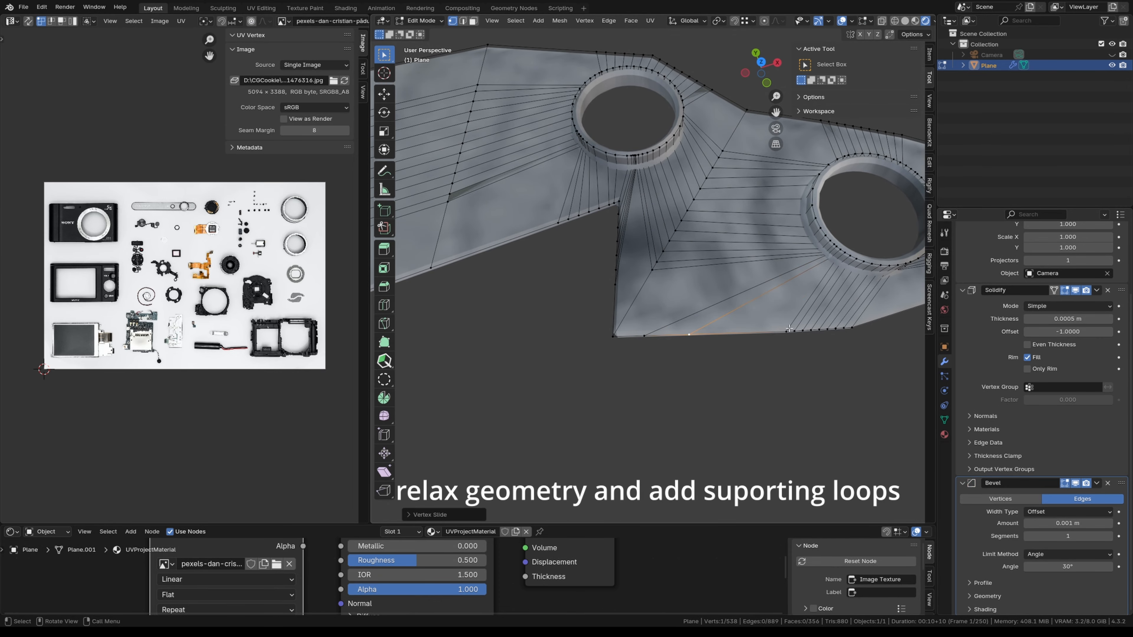
pyautogui.press('a')
pyautogui.hotkey('ctrl', 'v')
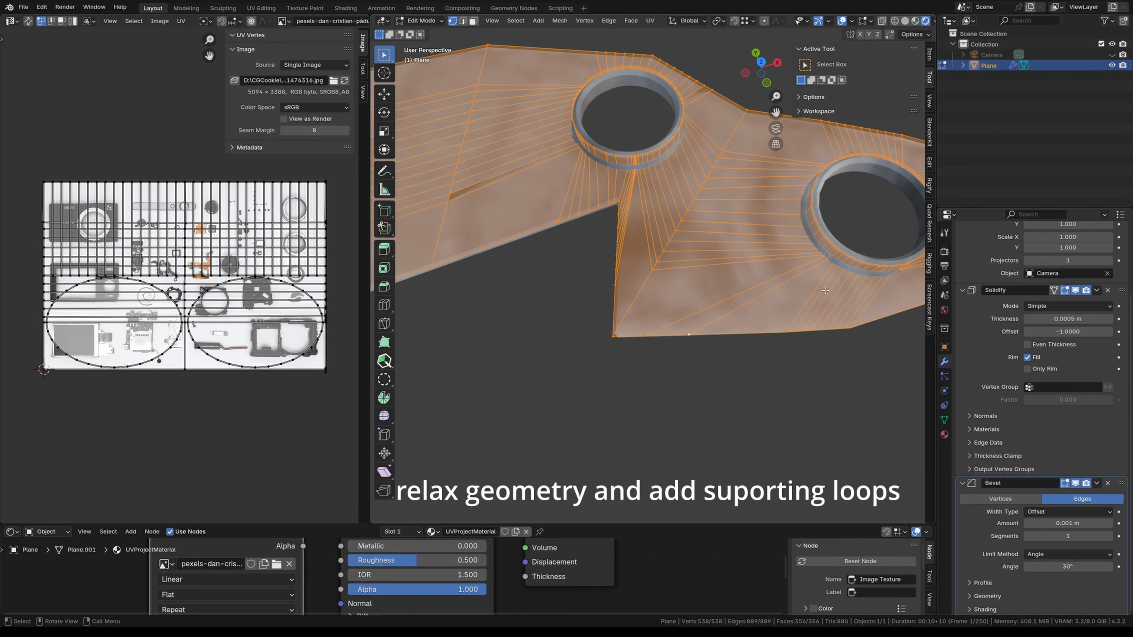
pyautogui.click(780, 332)
pyautogui.press('g')
pyautogui.press('g')
pyautogui.click(724, 333)
pyautogui.click(788, 331)
pyautogui.press('g')
pyautogui.press('g')
pyautogui.click(764, 332)
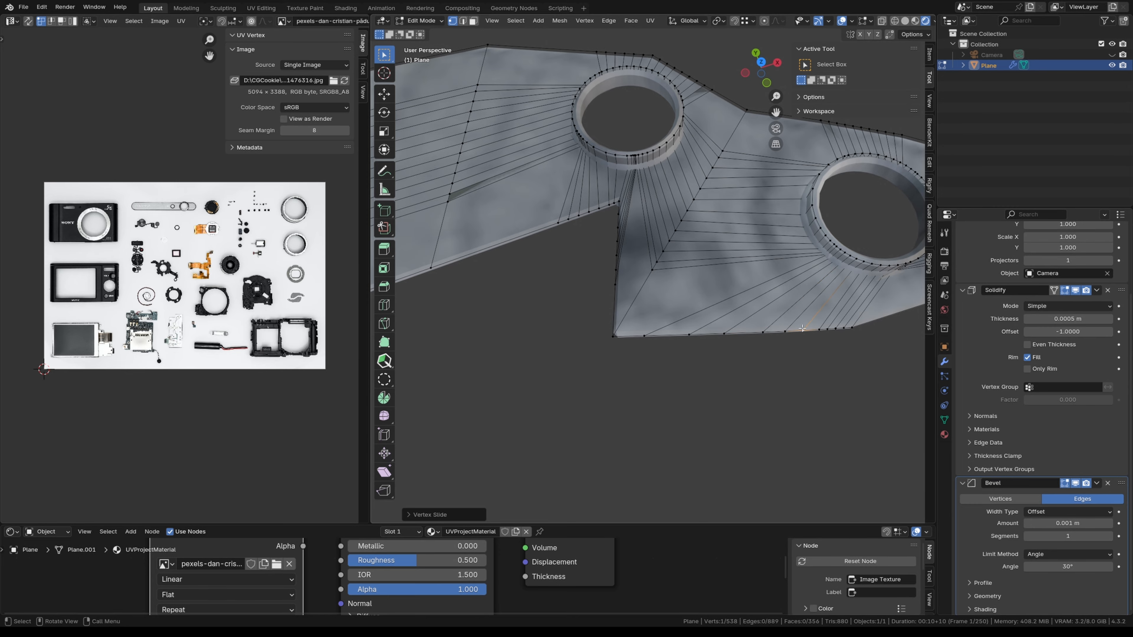
# - Slide the vertices of the column between the two openings down toward the hook's lower corner to even their spacing
pyautogui.moveTo(801, 328)
pyautogui.mouseDown(button='middle')
pyautogui.moveTo(789, 237)
pyautogui.moveTo(732, 312)
pyautogui.moveTo(794, 326)
pyautogui.mouseUp(button='middle')
pyautogui.click(631, 327)
pyautogui.press('g')
pyautogui.press('g')
pyautogui.click(617, 359)
pyautogui.click(635, 316)
pyautogui.press('g')
pyautogui.press('g')
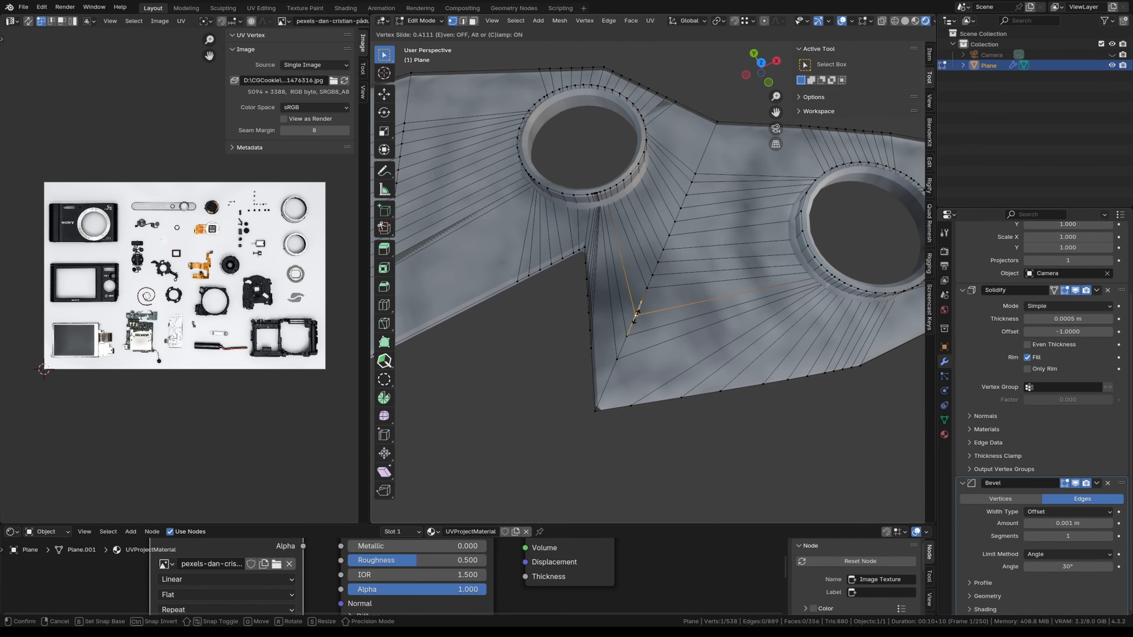
pyautogui.click(636, 316)
pyautogui.click(647, 288)
pyautogui.press('g')
pyautogui.press('g')
pyautogui.click(643, 297)
pyautogui.click(653, 275)
pyautogui.press('g')
pyautogui.press('g')
pyautogui.click(650, 283)
pyautogui.click(695, 173)
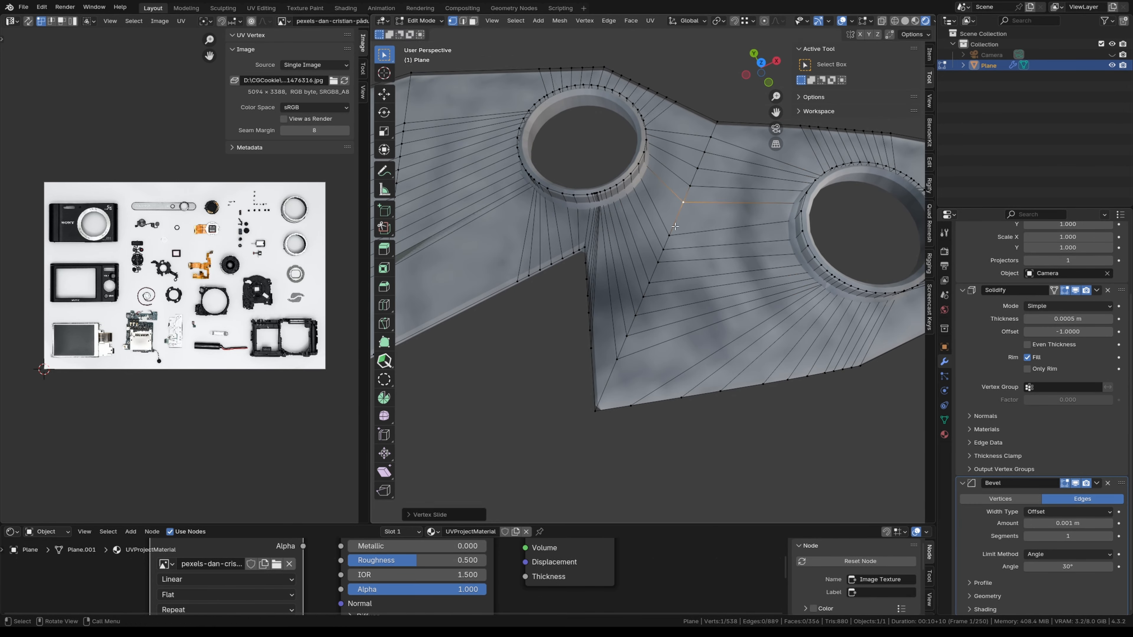
pyautogui.click(669, 235)
pyautogui.press('g')
pyautogui.press('g')
pyautogui.press('Tab')
pyautogui.moveTo(705, 290); pyautogui.dragTo(727, 286, button='middle')
# - Add supporting loop cuts on both sides of the tip opening, close to its rim
pyautogui.press('Tab')
pyautogui.hotkey('ctrl', 'r')
pyautogui.click(775, 200)
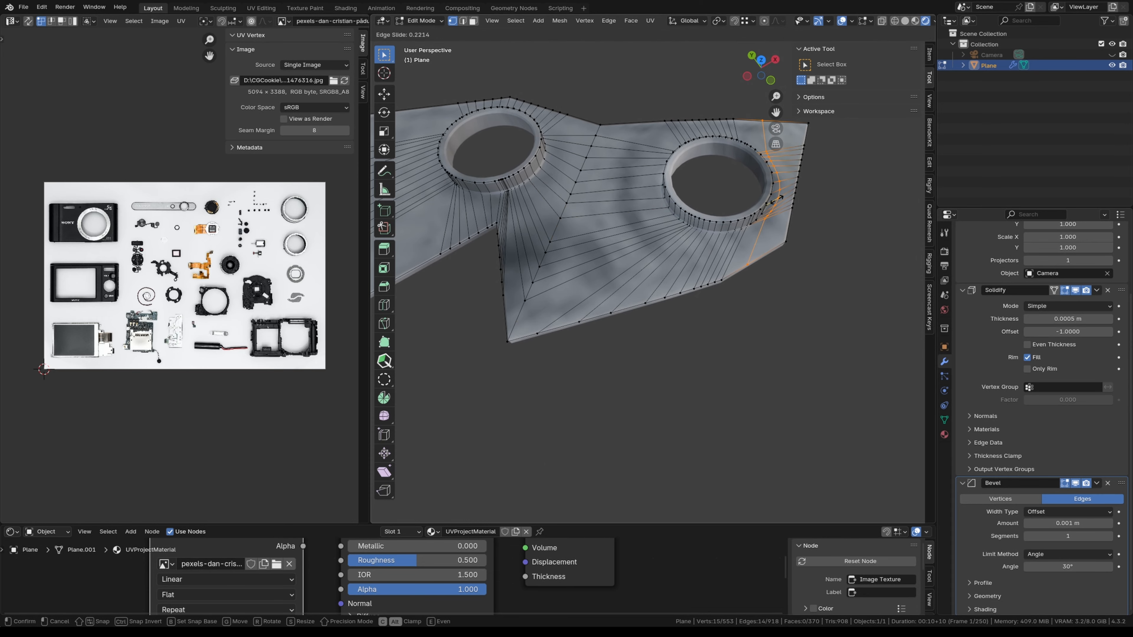
pyautogui.click(777, 200)
pyautogui.hotkey('ctrl', 'r')
pyautogui.click(631, 192)
pyautogui.hotkey('ctrl', 'Tab')
pyautogui.moveTo(645, 271); pyautogui.dragTo(711, 352, button='middle')
# - Add supporting loop cuts close around the rim of the opening above the hook's inner corner
pyautogui.press('Tab')
pyautogui.hotkey('ctrl', 'r')
pyautogui.click(660, 201)
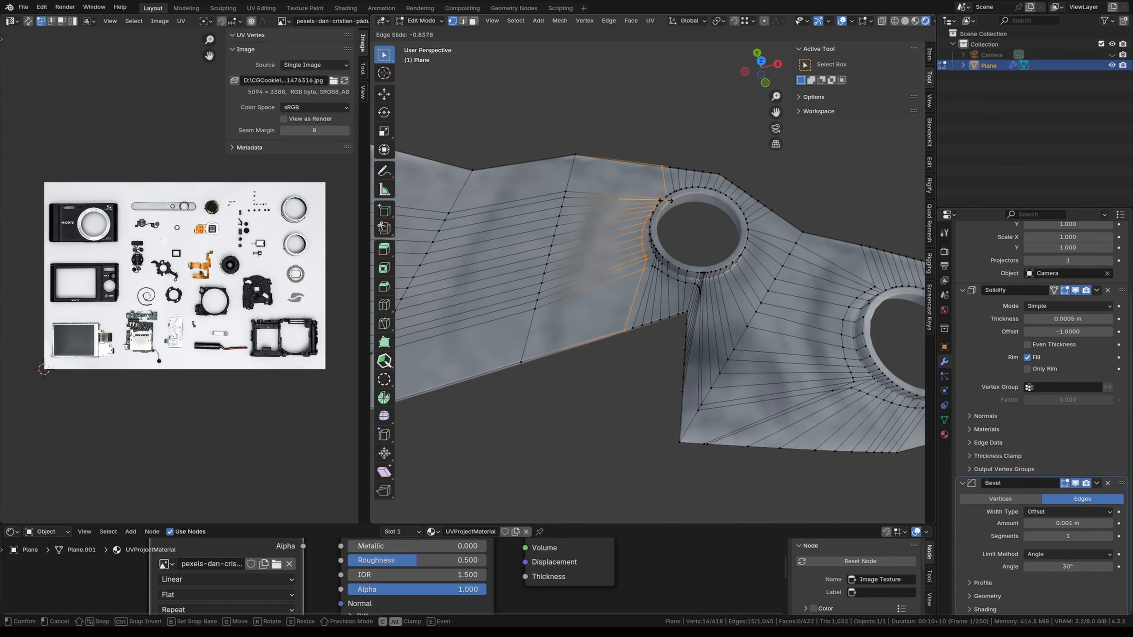
pyautogui.click(666, 201)
pyautogui.hotkey('ctrl', 'r')
pyautogui.click(664, 180)
pyautogui.hotkey('ctrl', 'r')
pyautogui.click(698, 278)
pyautogui.press('Tab')
pyautogui.moveTo(698, 308); pyautogui.dragTo(698, 268, button='middle')
# - Move the top faces of the large cylinder and the one nearest the hook along Z to match the third cylinder's height
pyautogui.keyDown('shift'); pyautogui.moveTo(446, 322); pyautogui.dragTo(657, 254, button='middle'); pyautogui.keyUp('shift')
pyautogui.press('Tab')
pyautogui.press('3')
pyautogui.click(471, 303)
pyautogui.press('g')
pyautogui.press('z')
pyautogui.click(585, 285)
pyautogui.click(766, 288)
pyautogui.press('g')
pyautogui.press('z')
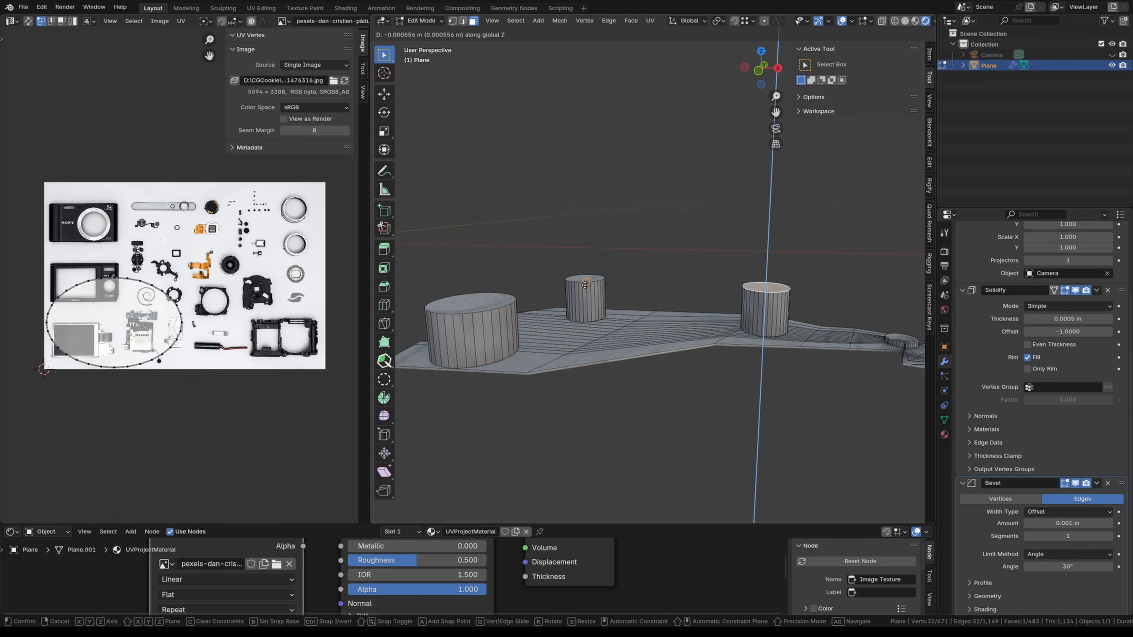
pyautogui.click(585, 284)
# - Select the top faces of all three cylinders and lower them along Z to just above the blade's surface
pyautogui.click(471, 304)
pyautogui.keyDown('shift'); pyautogui.click(586, 280); pyautogui.keyUp('shift')
pyautogui.keyDown('shift'); pyautogui.click(766, 288); pyautogui.keyUp('shift')
pyautogui.press('g')
pyautogui.press('z')
pyautogui.click(766, 313)
pyautogui.moveTo(766, 312); pyautogui.dragTo(682, 393, button='middle')
pyautogui.press('g')
pyautogui.press('z')
pyautogui.click(857, 323)
# - Return to Object Mode and apply Shade Auto Smooth to the blade
pyautogui.press('Tab')
pyautogui.rightClick(759, 372)
pyautogui.click(758, 377)
pyautogui.scroll(-3, 622, 383)
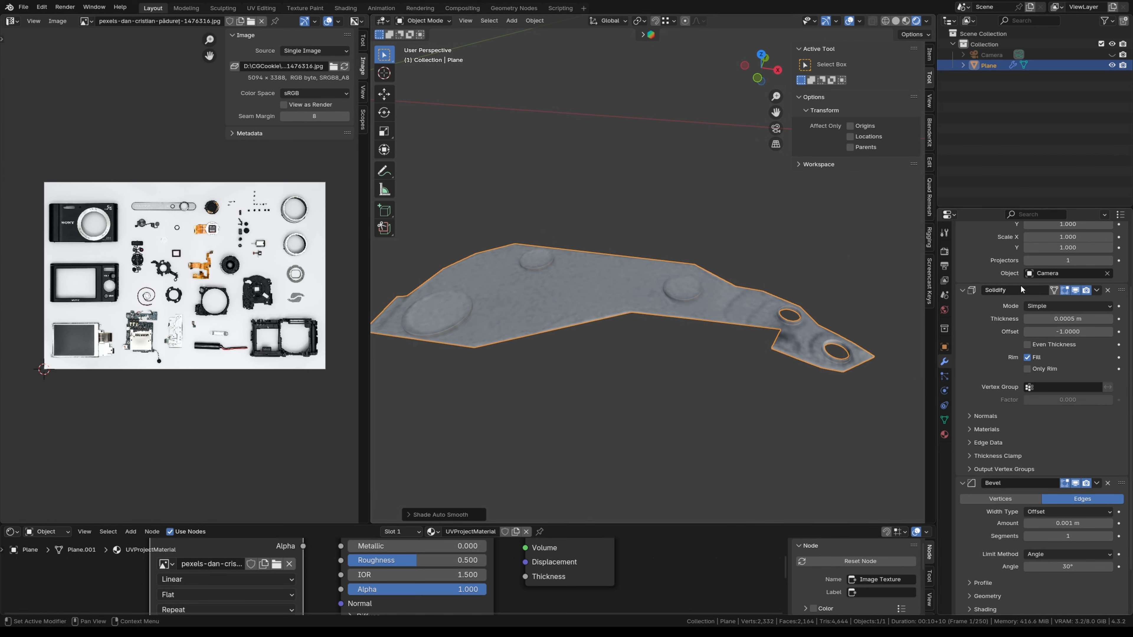
# - Apply the blade's UVProject, Solidify and Bevel modifiers in stack order
pyautogui.scroll(5, 990, 374)
pyautogui.click(1097, 266)
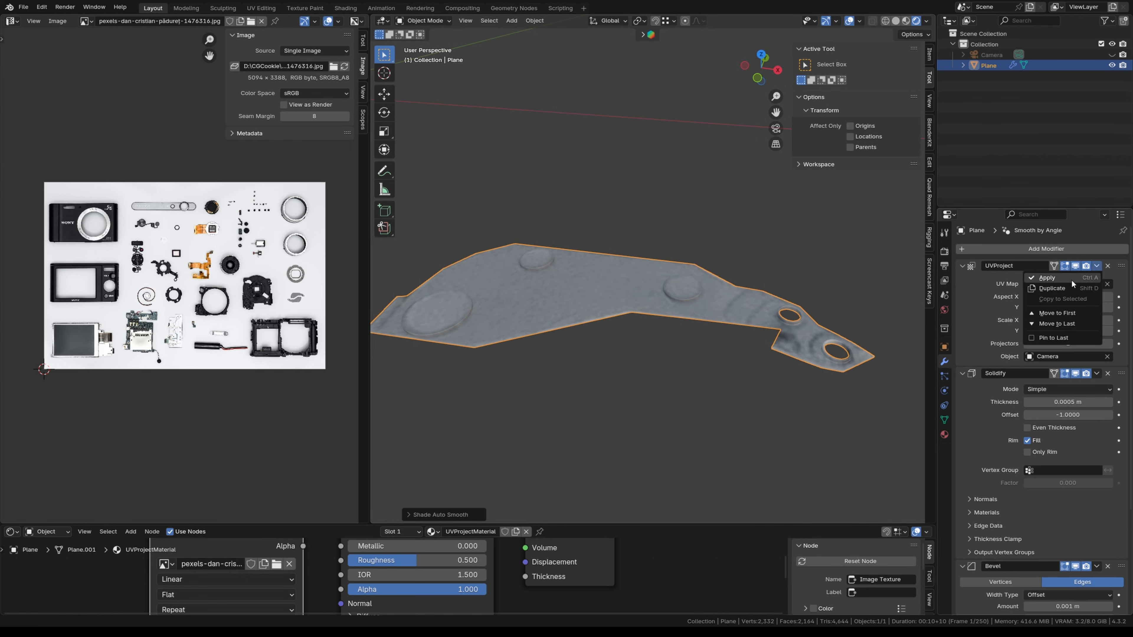
pyautogui.click(1074, 282)
pyautogui.click(1097, 266)
pyautogui.click(1074, 283)
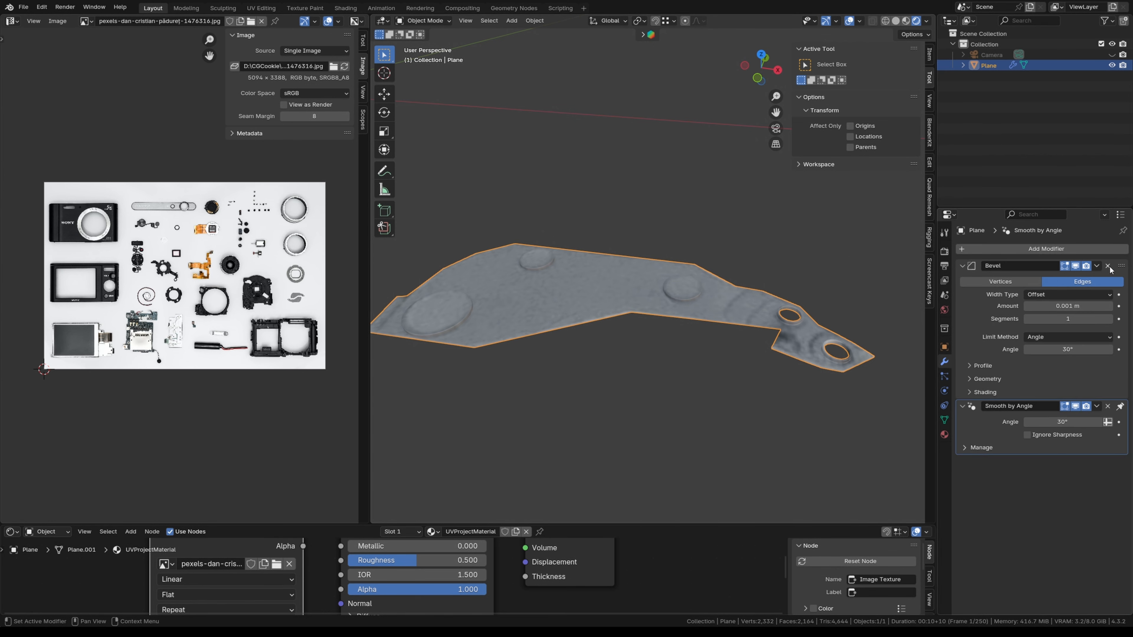
pyautogui.click(1097, 266)
pyautogui.click(1074, 282)
# - Rename the blade object as Bracket
pyautogui.scroll(3, 769, 337)
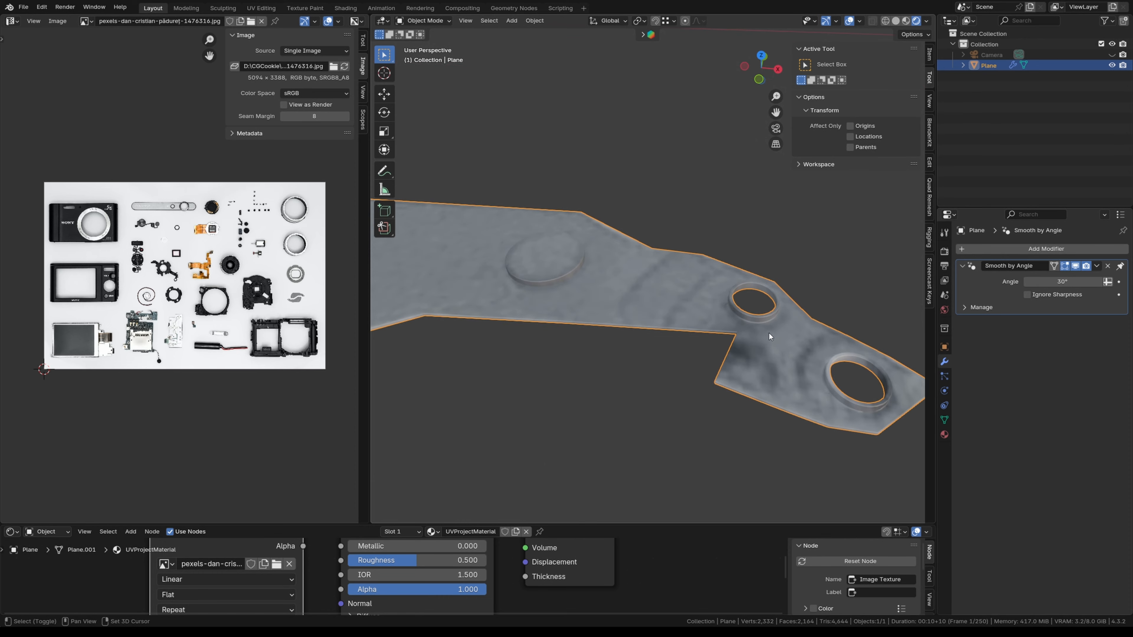
pyautogui.keyDown('shift'); pyautogui.moveTo(769, 336); pyautogui.dragTo(599, 308, button='middle'); pyautogui.keyUp('shift')
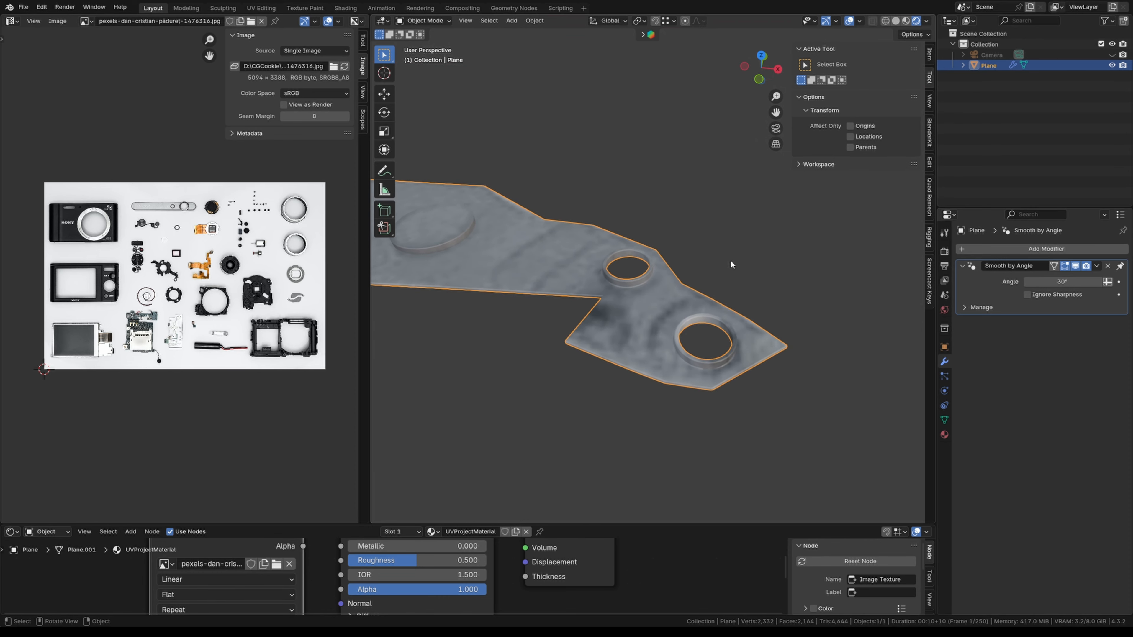
pyautogui.press('F2')
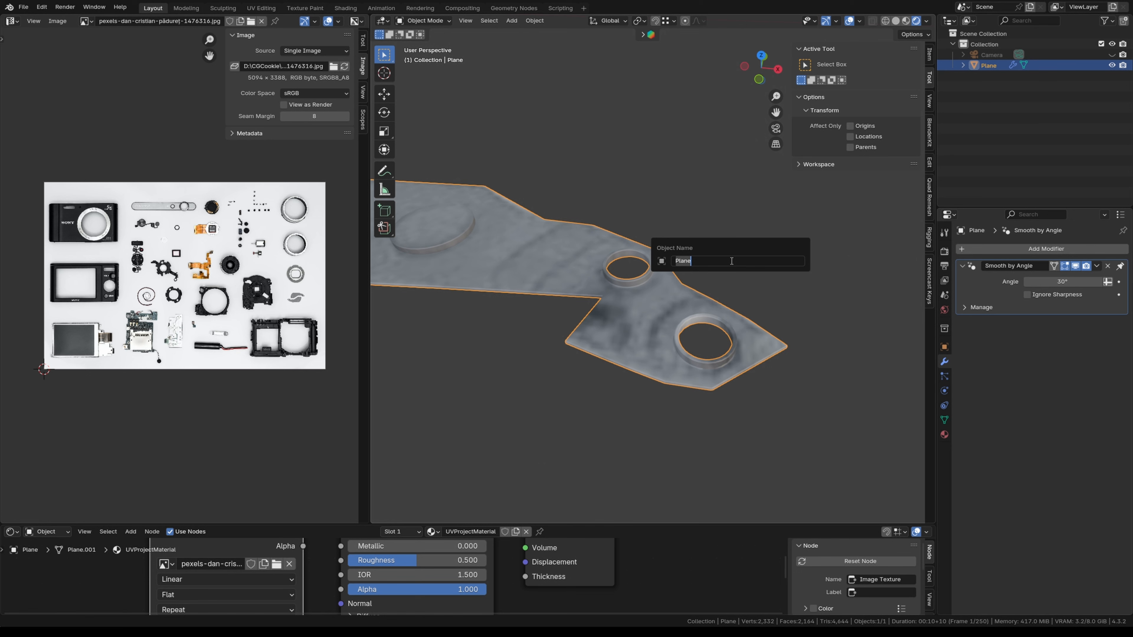
pyautogui.write('Bracket')
pyautogui.press('Return')
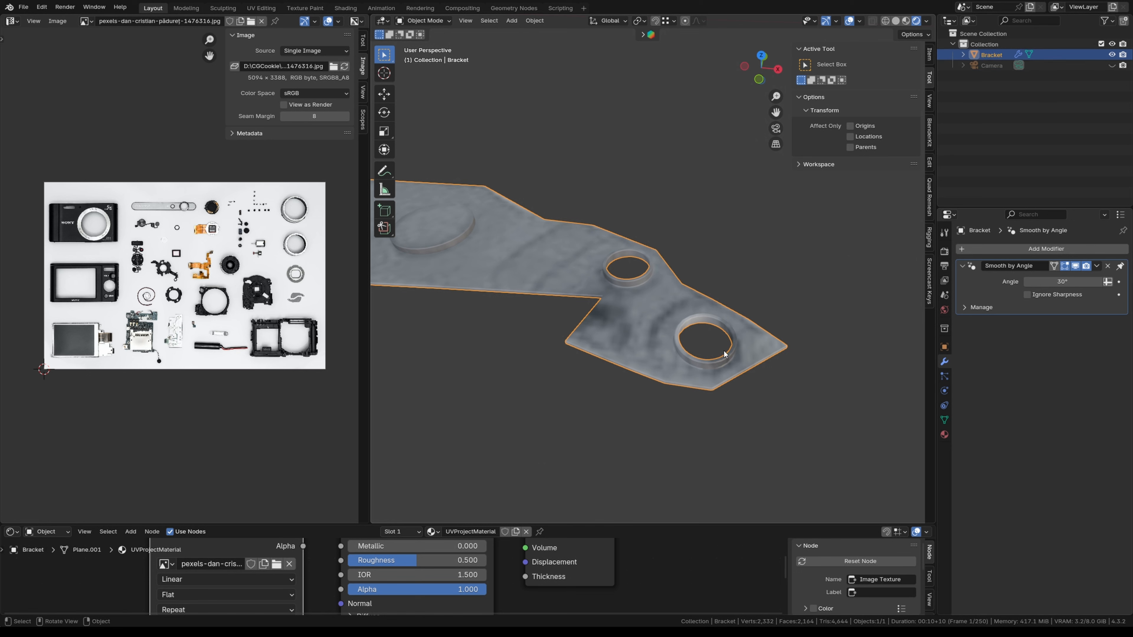
# - Examine the projected image on the finished camera parts from several angles, including a close look at the small dark bracket
pyautogui.scroll(2, 739, 356)
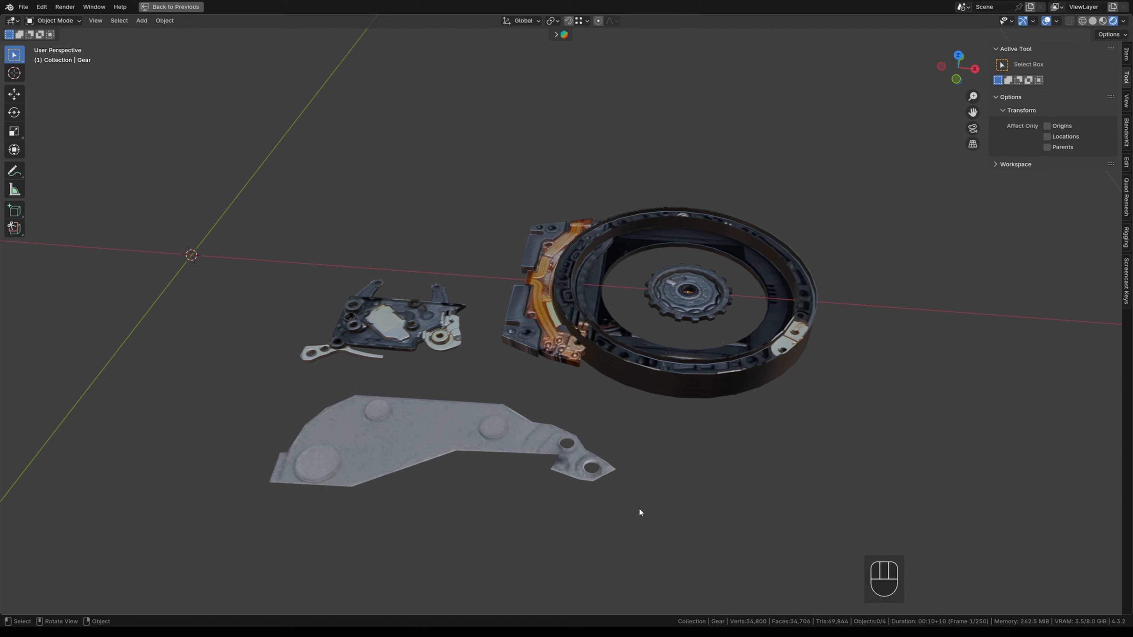
pyautogui.moveTo(705, 397); pyautogui.dragTo(681, 388, button='middle')
pyautogui.scroll(3, 715, 432)
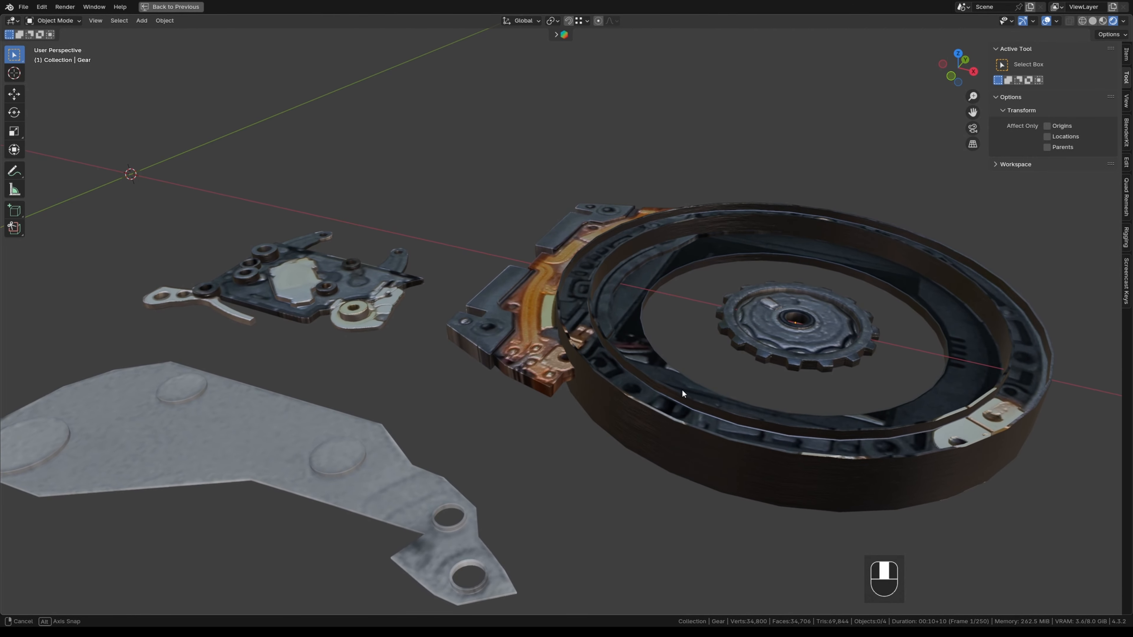
pyautogui.scroll(-2, 684, 393)
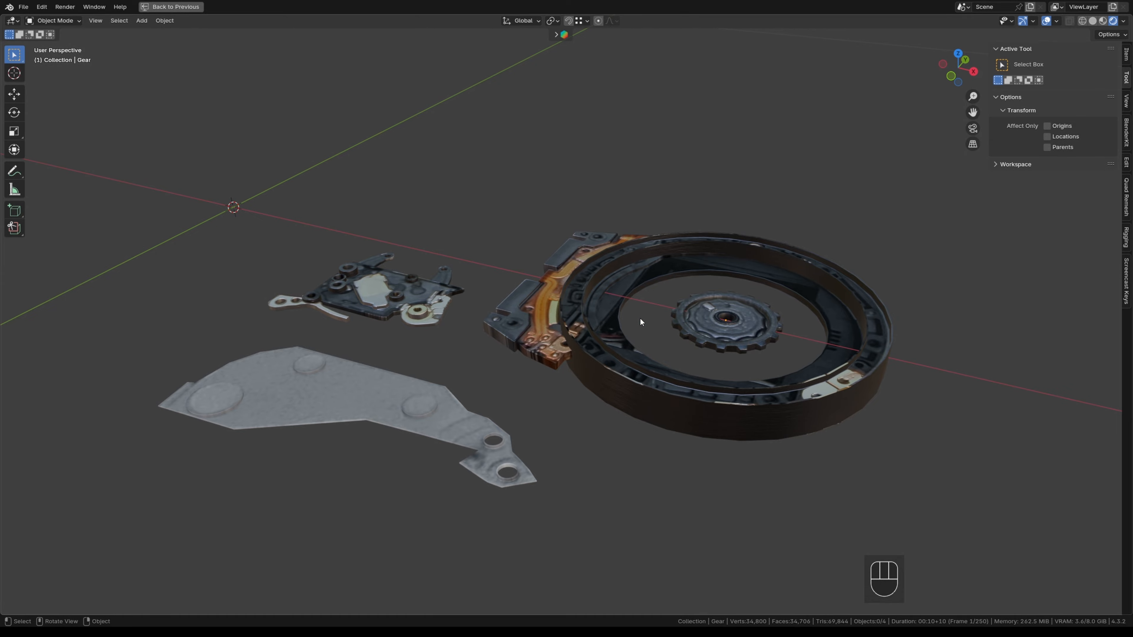
pyautogui.moveTo(640, 317)
pyautogui.mouseDown(button='middle')
pyautogui.moveTo(517, 348)
pyautogui.moveTo(534, 368)
pyautogui.moveTo(587, 371)
pyautogui.moveTo(559, 323)
pyautogui.moveTo(617, 279)
pyautogui.moveTo(636, 298)
pyautogui.mouseUp(button='middle')
pyautogui.scroll(5, 618, 374)
pyautogui.click(586, 372)
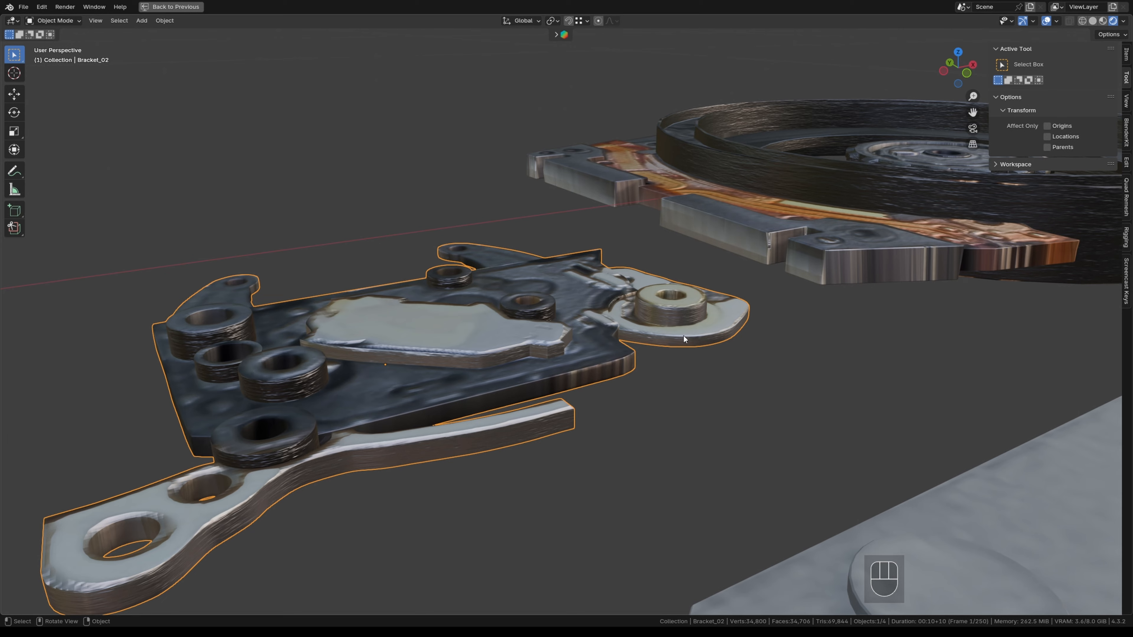
pyautogui.moveTo(684, 335); pyautogui.dragTo(744, 365, button='middle')
pyautogui.scroll(-5, 645, 341)
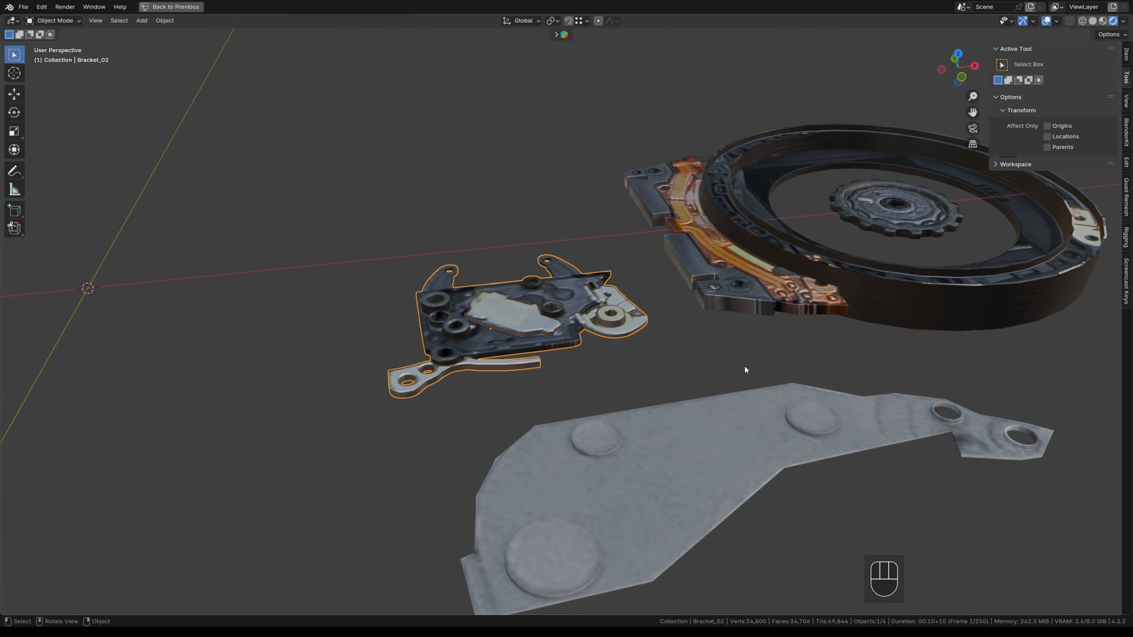
pyautogui.moveTo(748, 364); pyautogui.dragTo(790, 436, button='middle')
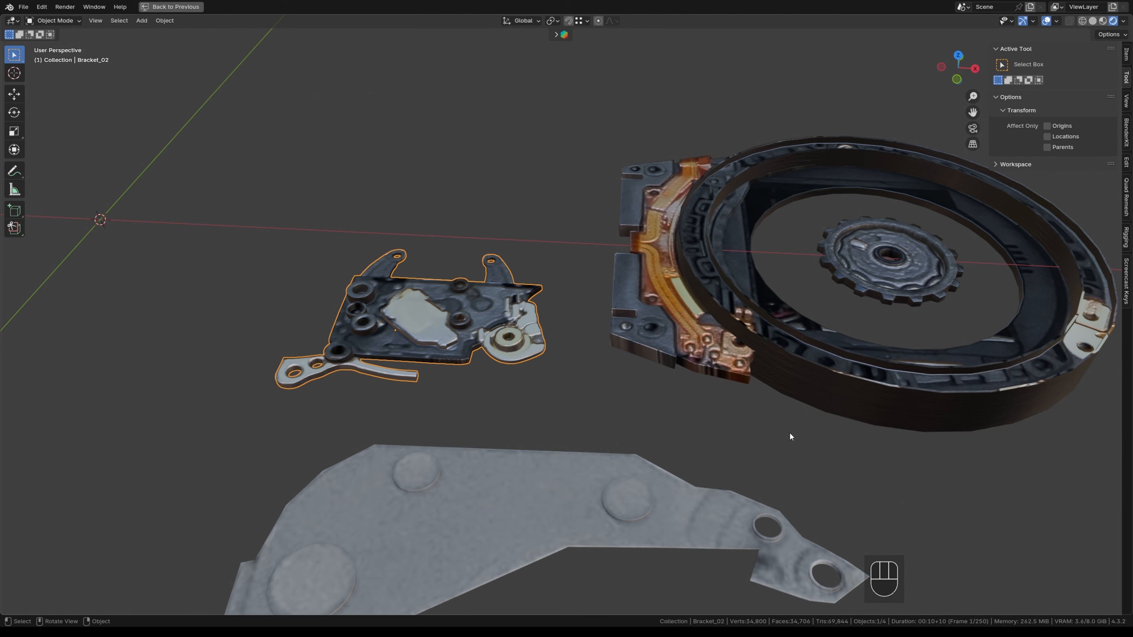